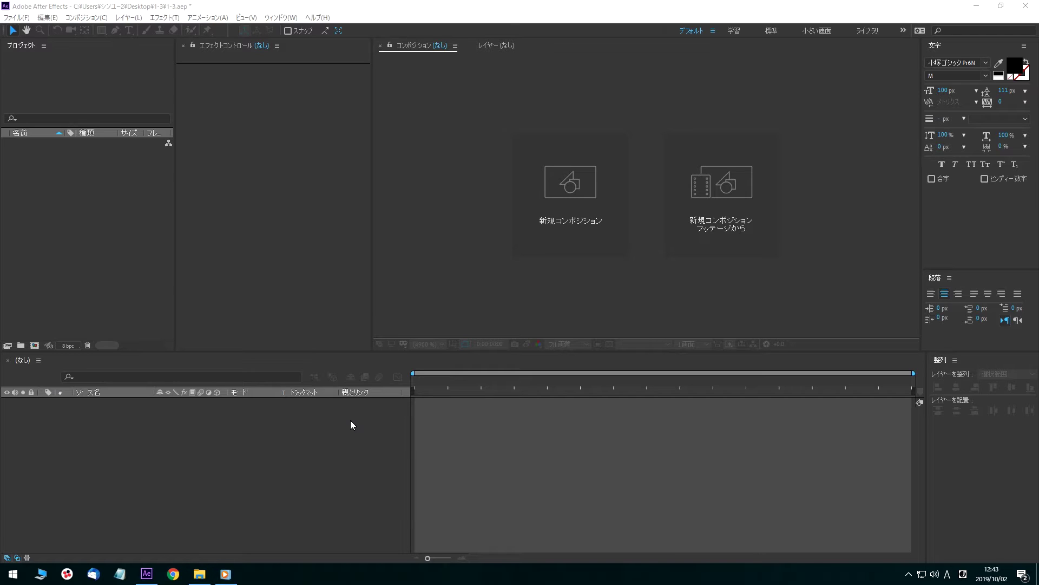
- Create a new composition named 1-3 with the HDTV 1080 29.97 preset and a duration of 0;00;06;00
{"action": "left_click", "coordinate": [584, 224]}
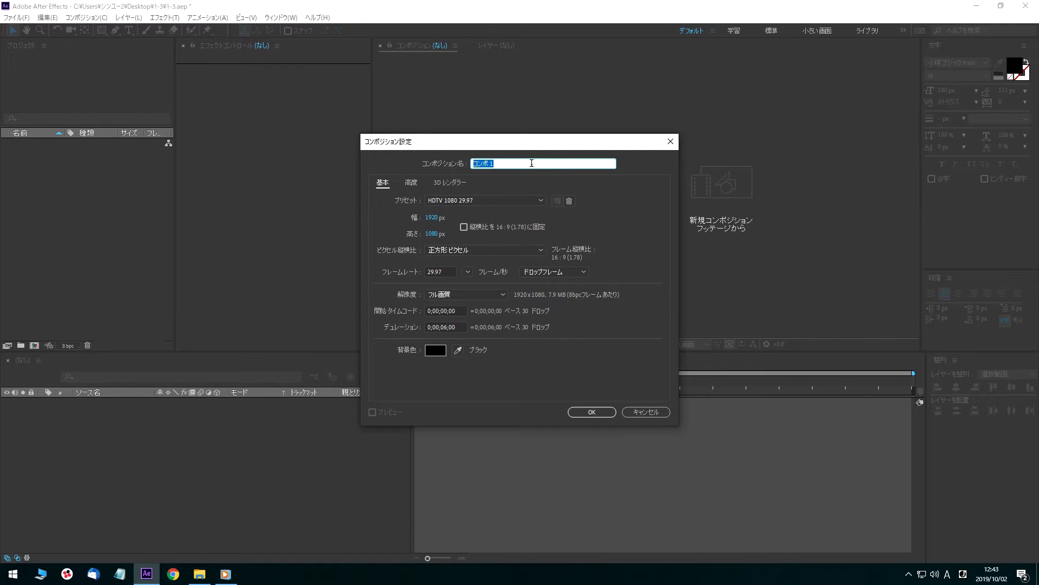
{"action": "type", "text": "1-3"}
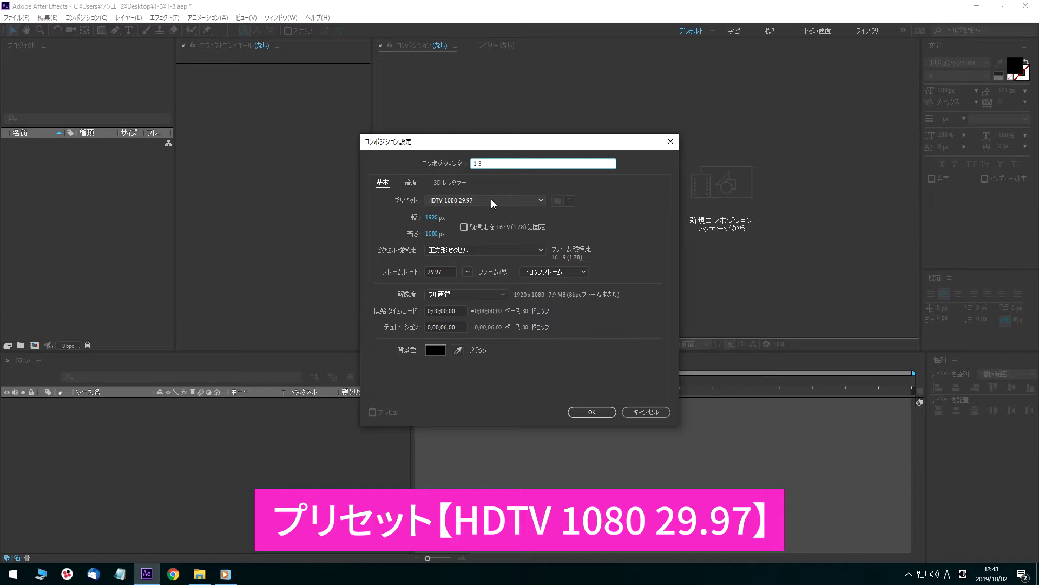
{"action": "left_click", "coordinate": [460, 327]}
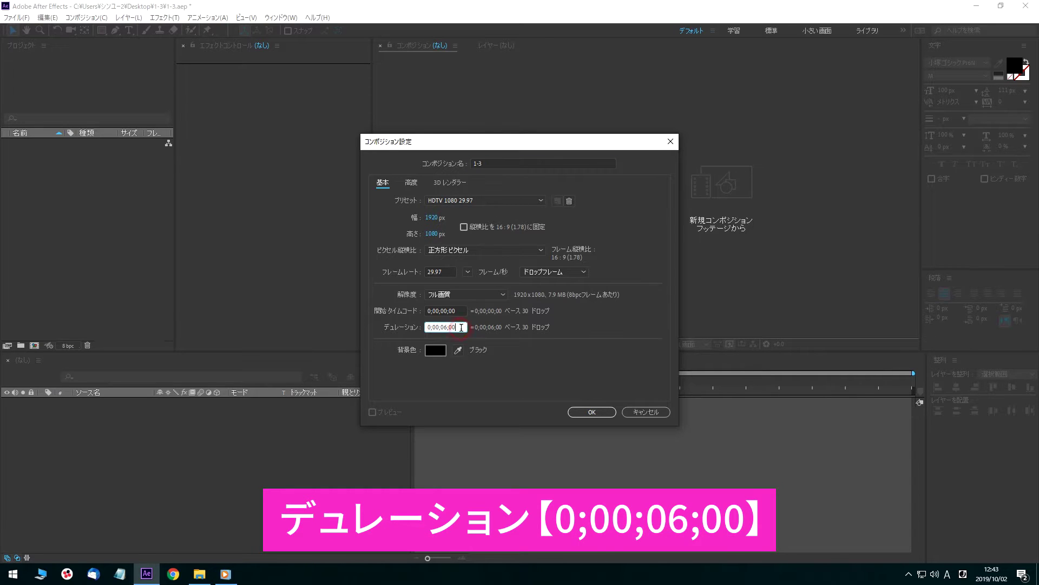
{"action": "left_click", "coordinate": [599, 414]}
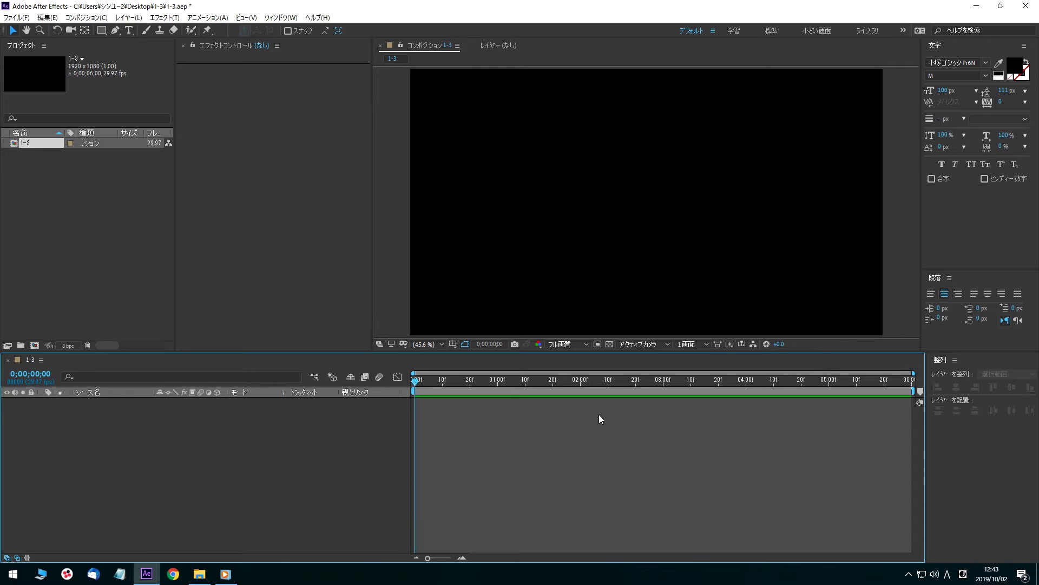
- Create a composition-sized solid layer named 背景 with the colour #00A5DF
{"action": "left_click", "coordinate": [135, 18]}
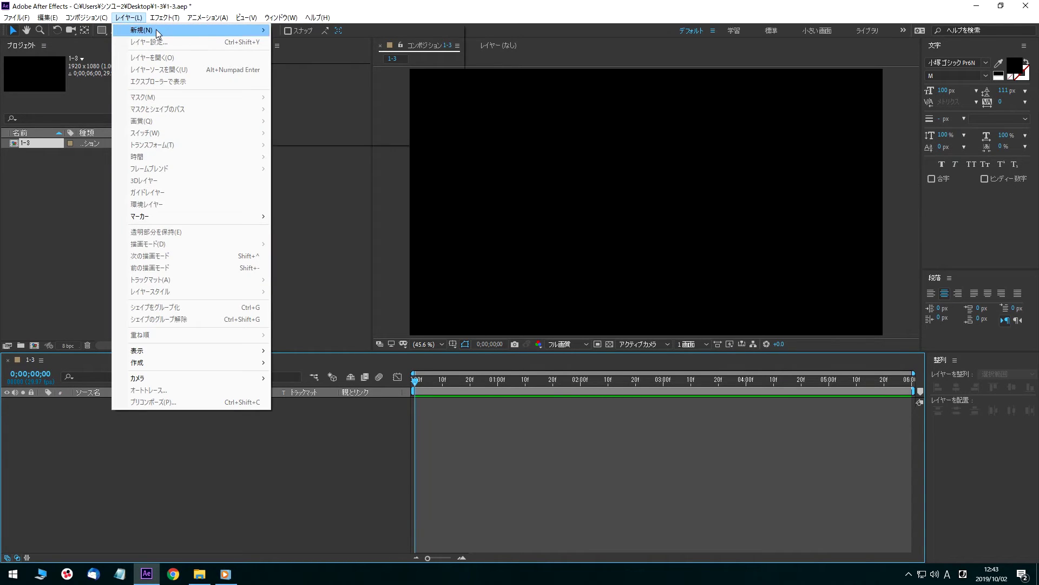
{"action": "mouse_move", "coordinate": [141, 30]}
{"action": "left_click", "coordinate": [328, 45]}
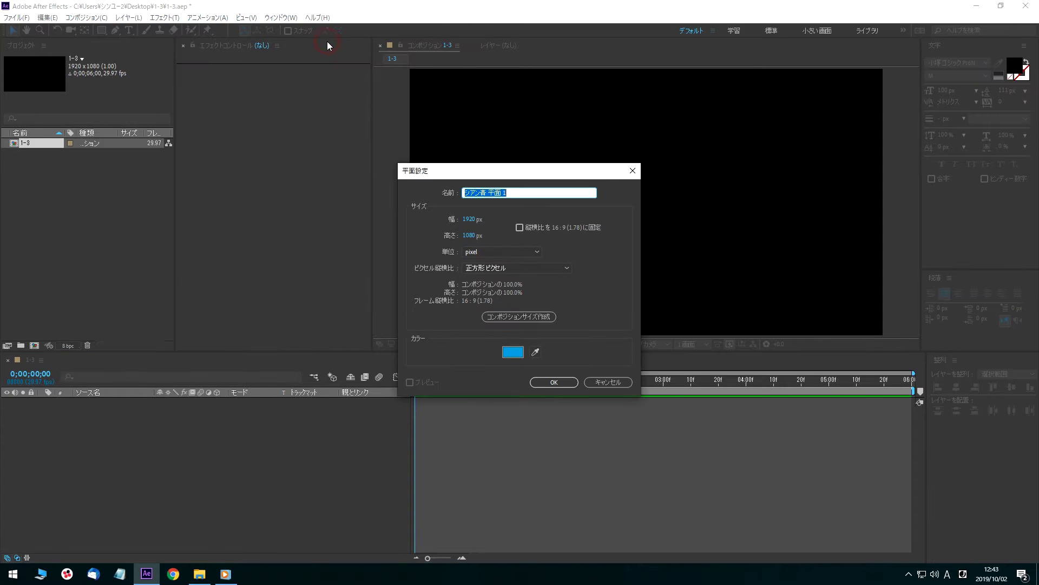
{"action": "key", "text": "Zenkaku_Hankaku"}
{"action": "type", "text": "haikei"}
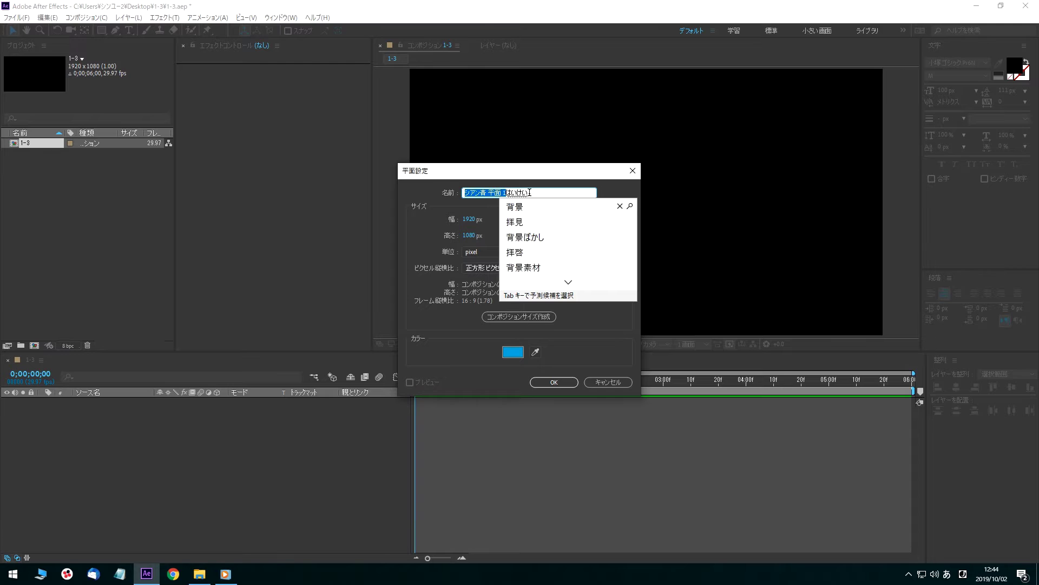
{"action": "key", "text": "space"}
{"action": "key", "text": "Return"}
{"action": "key", "text": "Zenkaku_Hankaku"}
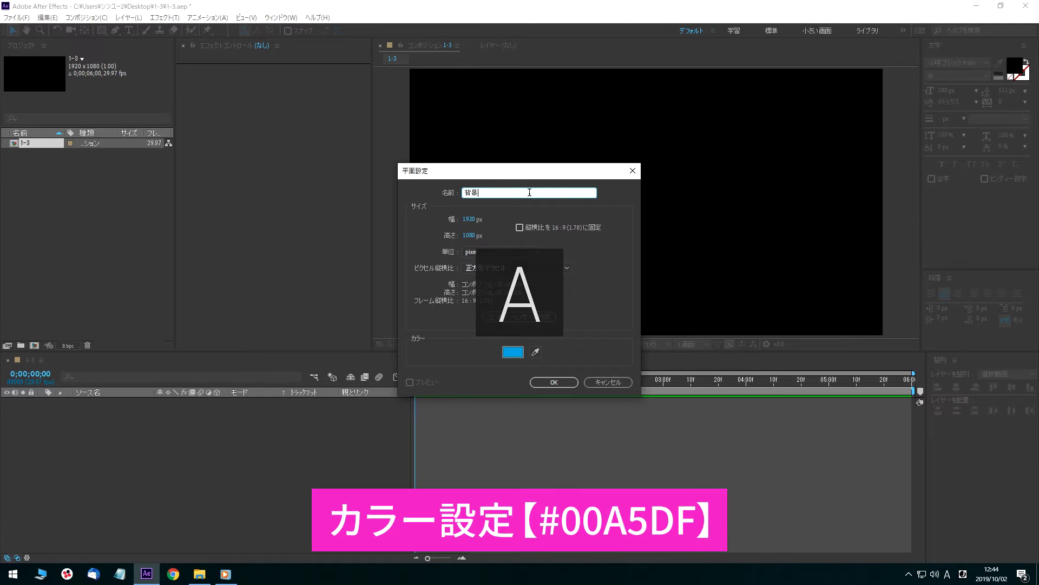
{"action": "left_click", "coordinate": [513, 352]}
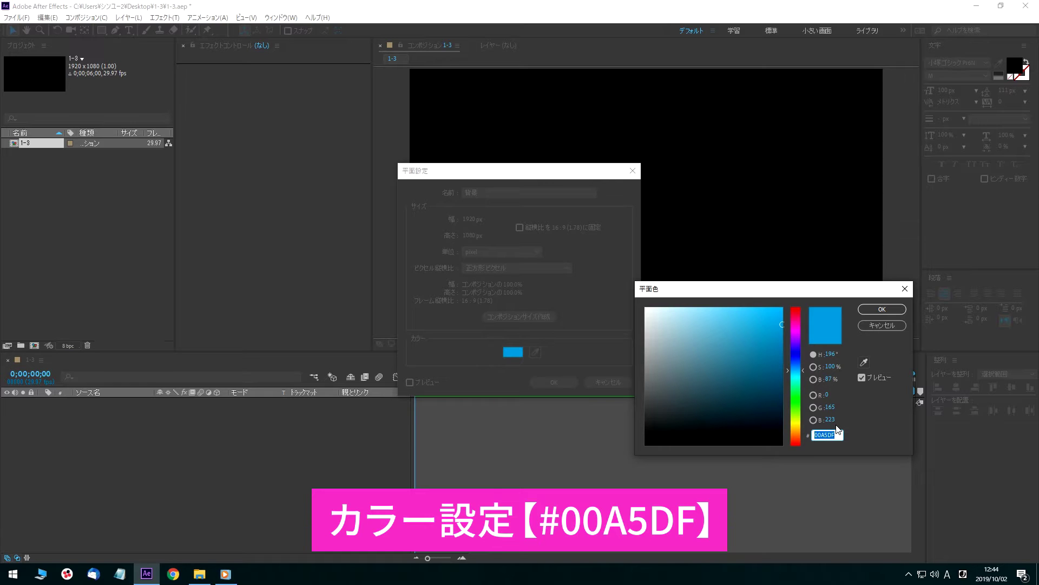
{"action": "left_click", "coordinate": [882, 310]}
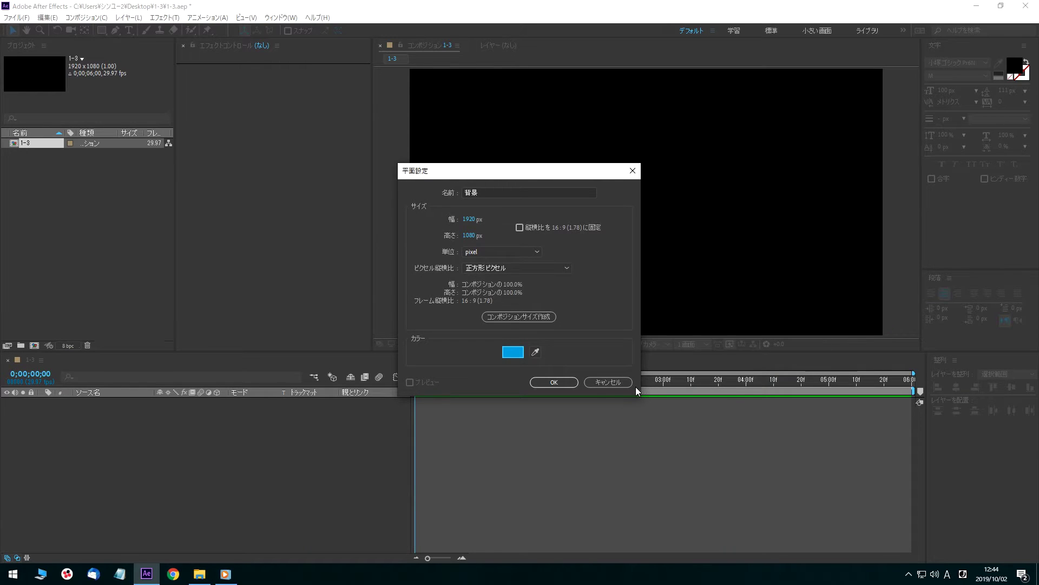
{"action": "left_click", "coordinate": [554, 382]}
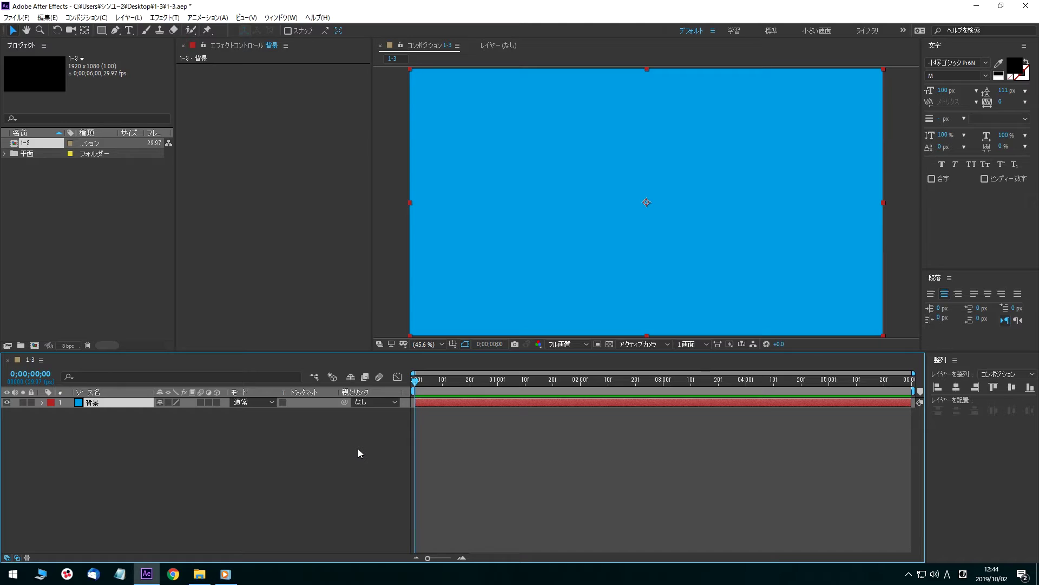
- Add a text layer reading "After Effectsをはじめよう" near the middle of the composition and return to the Selection tool
{"action": "left_click", "coordinate": [130, 31]}
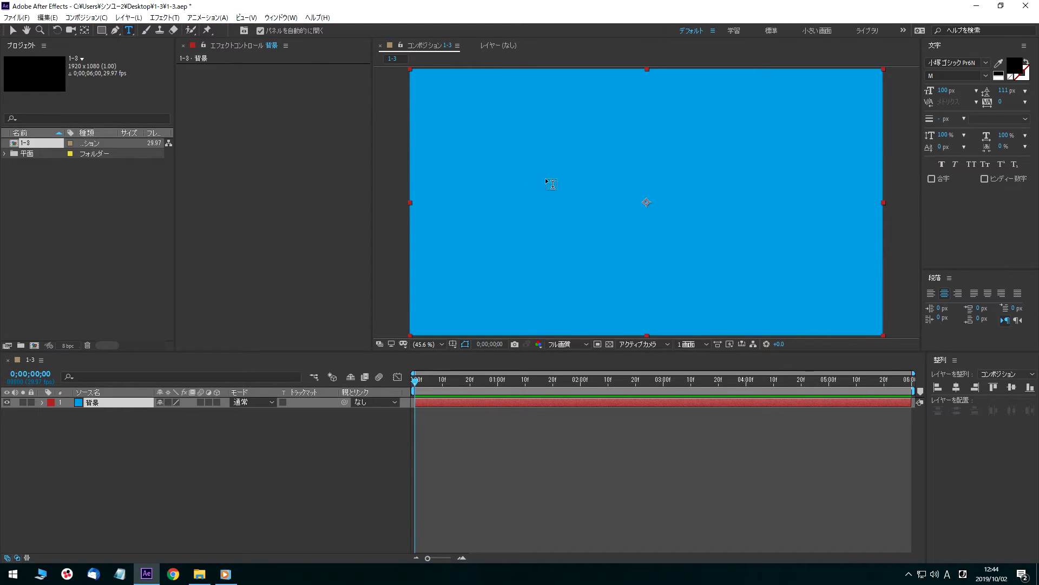
{"action": "left_click", "coordinate": [625, 191]}
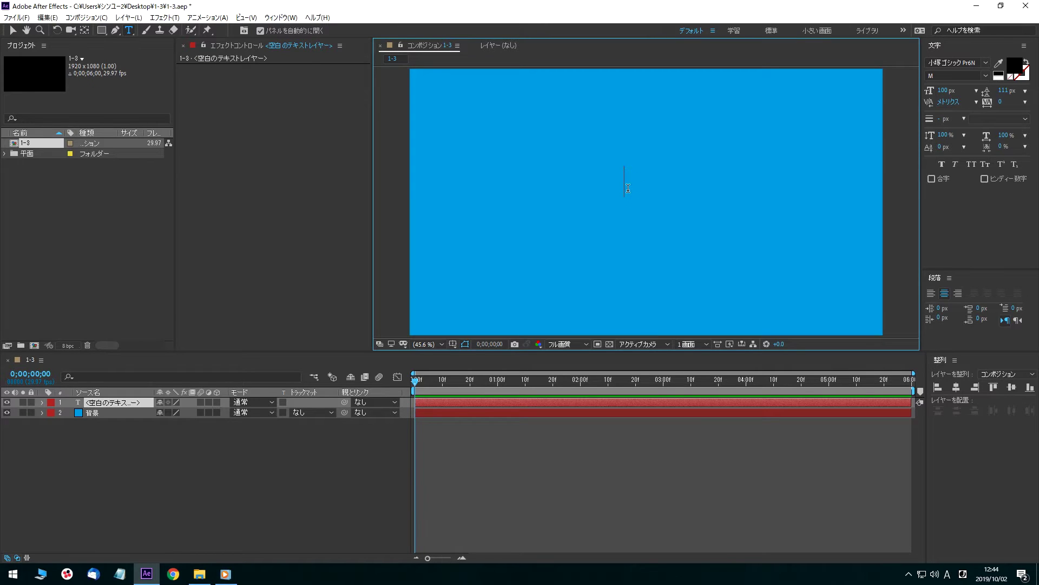
{"action": "type", "text": "After Effects"}
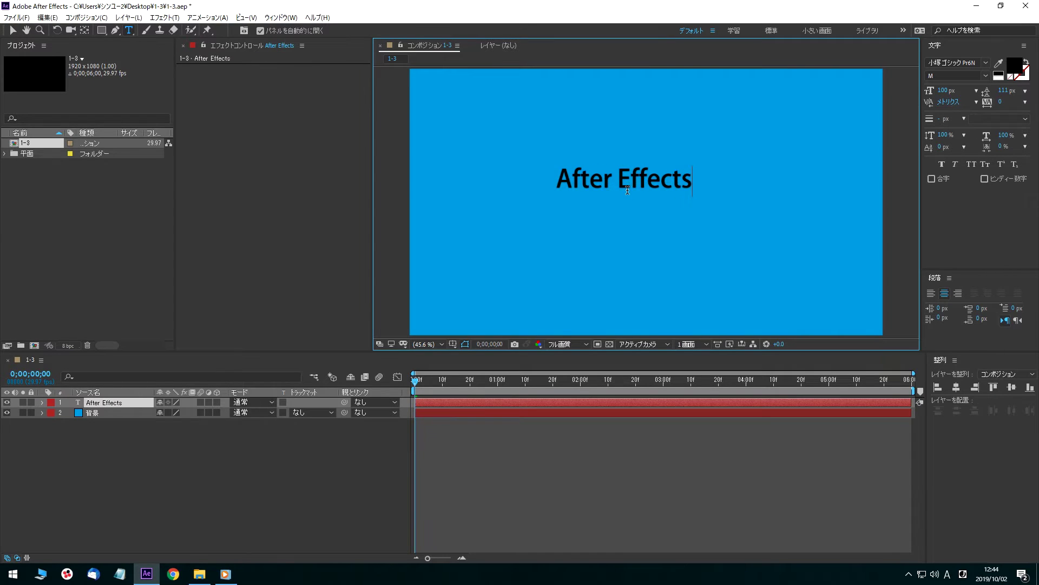
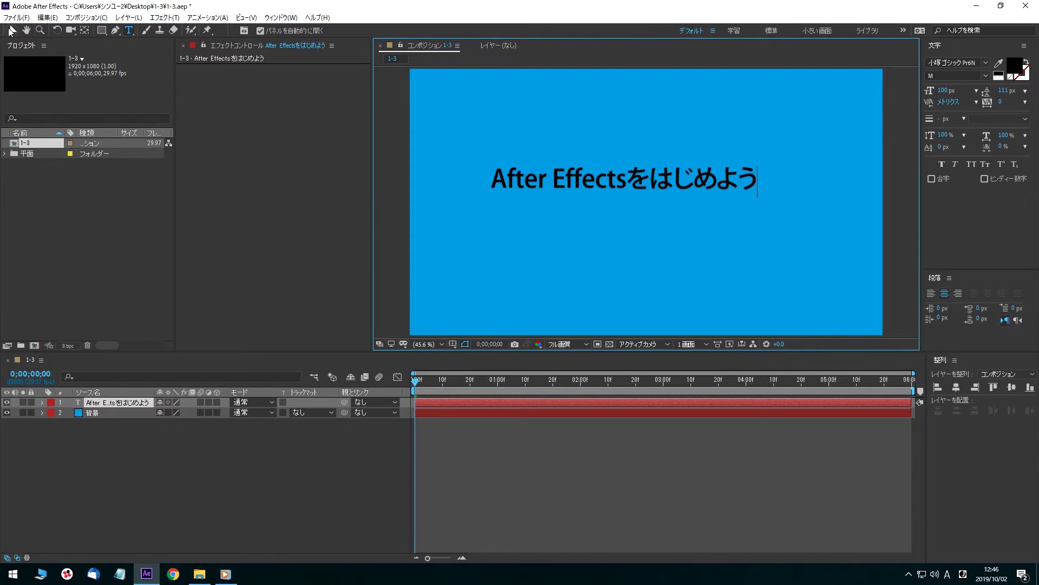
{"action": "left_click", "coordinate": [13, 30]}
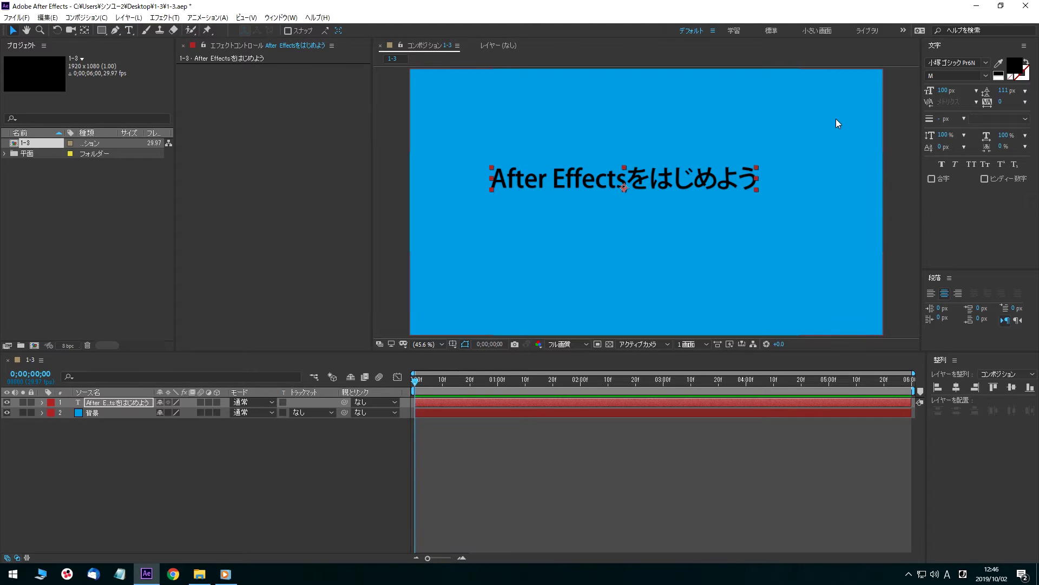
- Set the text layer's font to 源ノ角ゴシック in the Medium style
{"action": "left_click", "coordinate": [132, 404]}
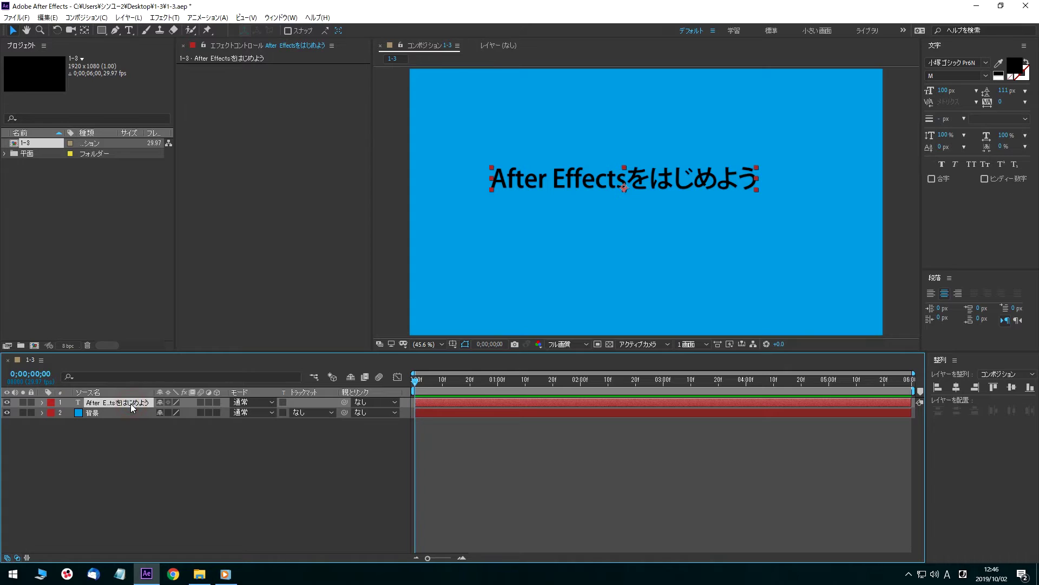
{"action": "left_click", "coordinate": [985, 66]}
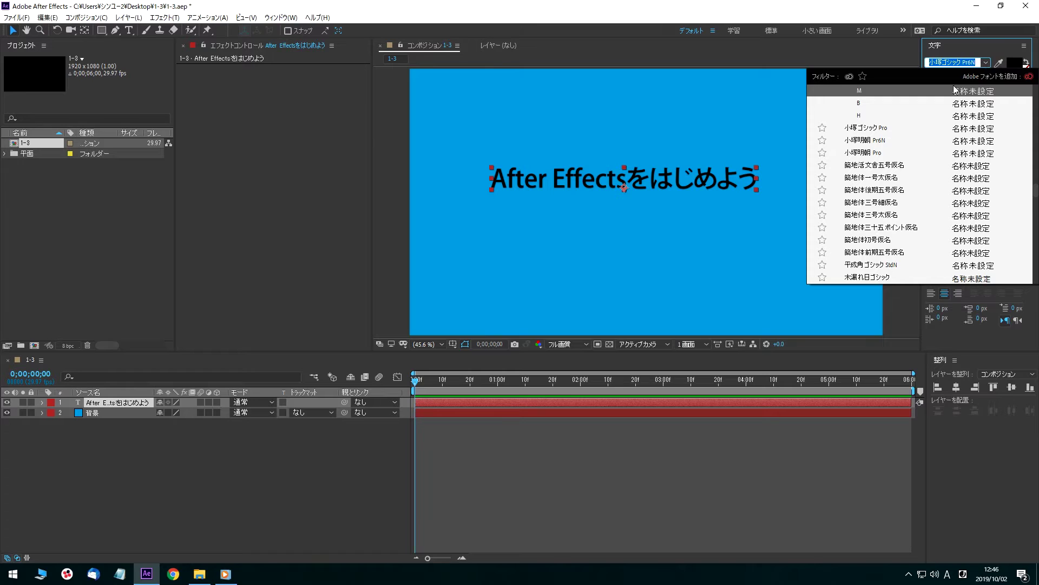
{"action": "scroll", "coordinate": [877, 182], "scroll_direction": "up", "scroll_amount": 2}
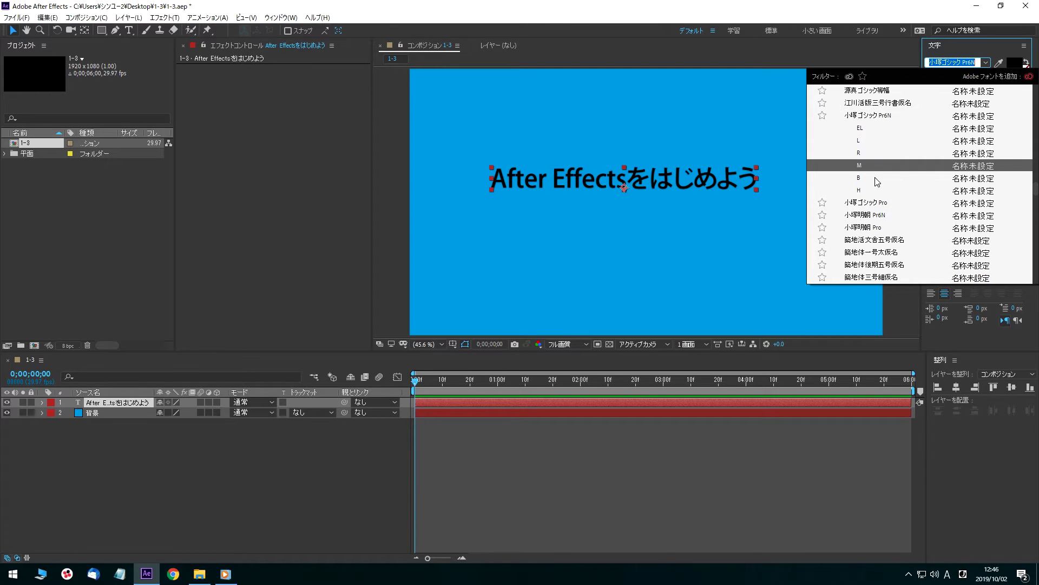
{"action": "scroll", "coordinate": [873, 198], "scroll_direction": "up", "scroll_amount": 3}
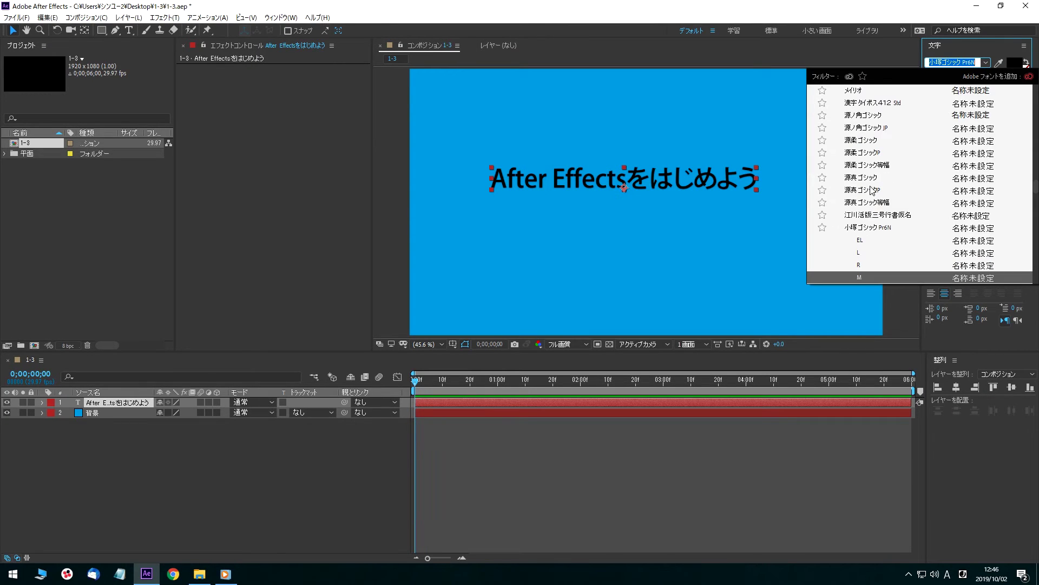
{"action": "scroll", "coordinate": [864, 172], "scroll_direction": "up", "scroll_amount": 1}
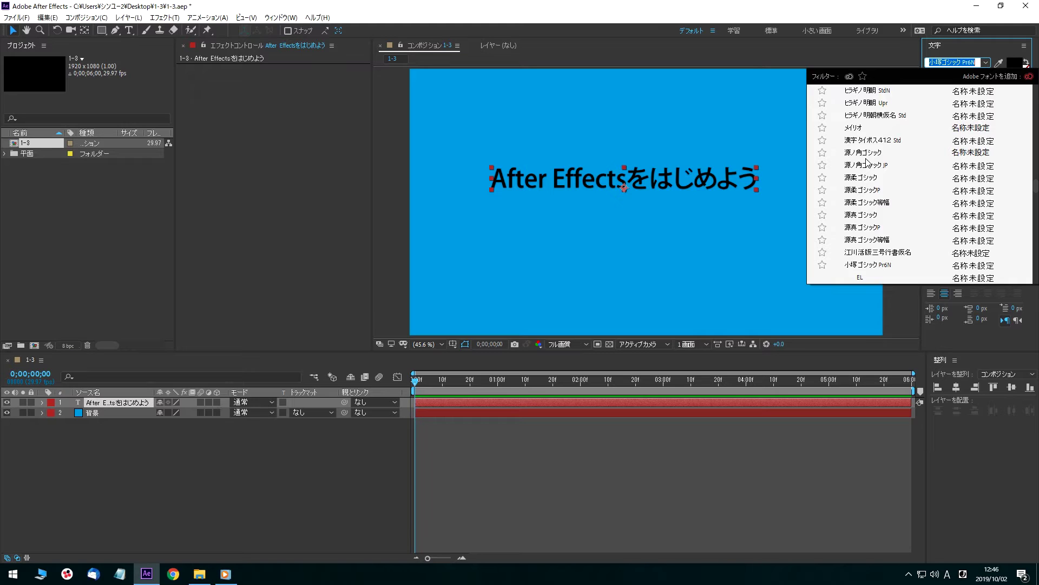
{"action": "scroll", "coordinate": [876, 151], "scroll_direction": "up", "scroll_amount": 2}
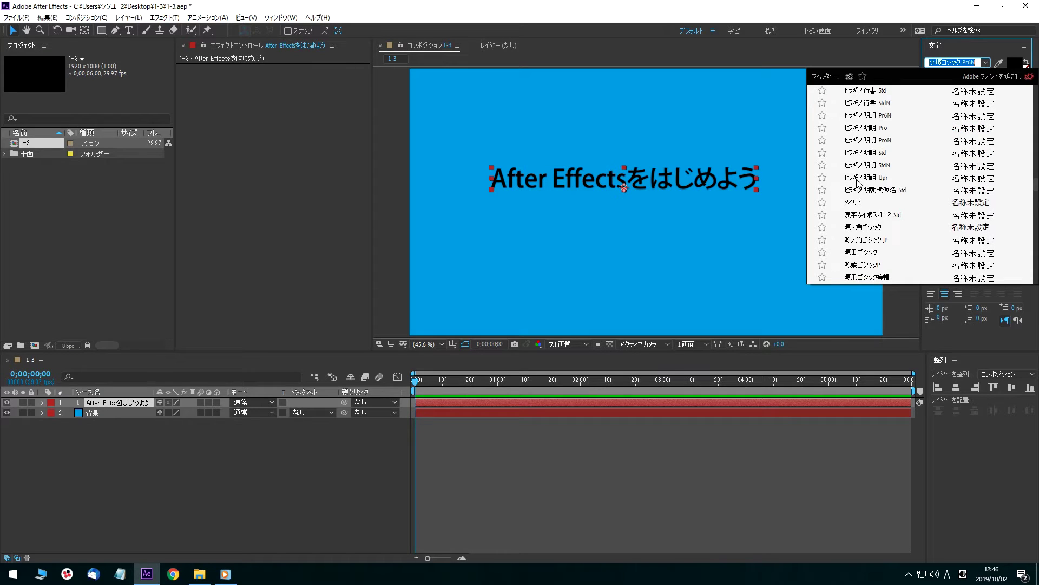
{"action": "scroll", "coordinate": [860, 184], "scroll_direction": "down", "scroll_amount": 2}
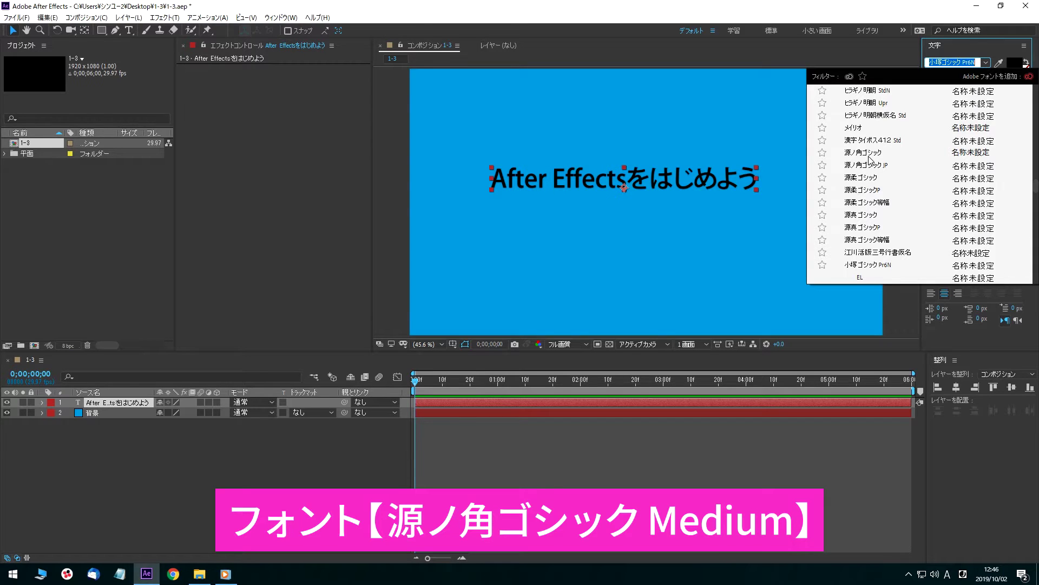
{"action": "left_click", "coordinate": [869, 157]}
{"action": "left_click", "coordinate": [984, 77]}
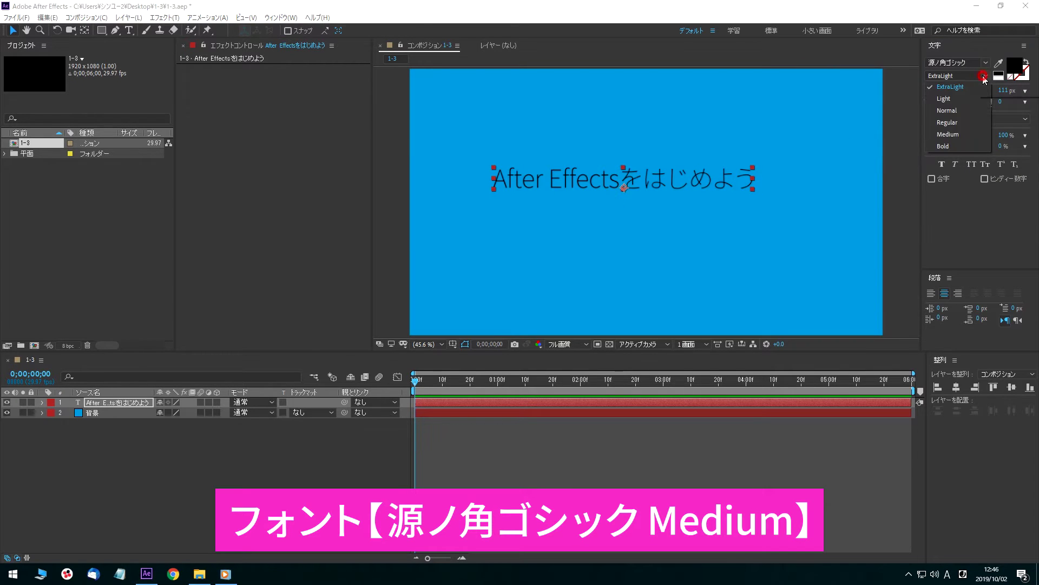
{"action": "left_click", "coordinate": [951, 135]}
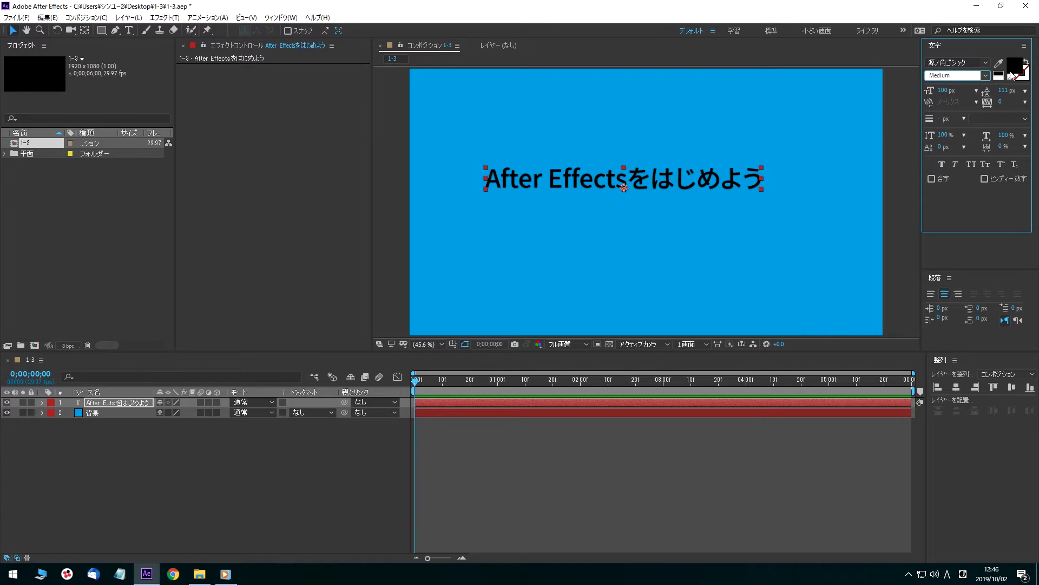
- Change the text layer's fill colour to white, #FFFFFF
{"action": "left_click", "coordinate": [1014, 69]}
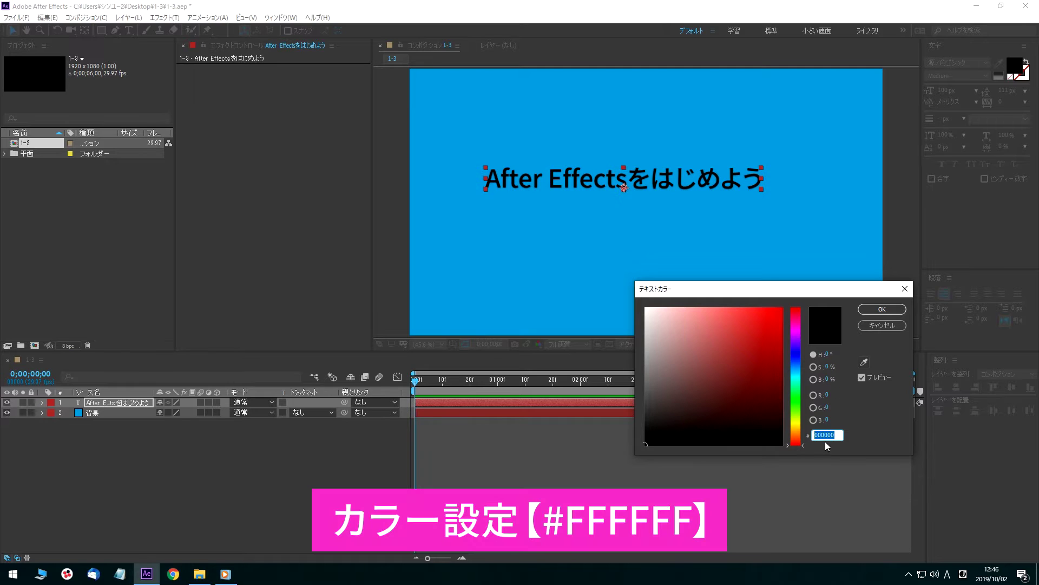
{"action": "type", "text": "FFFFFF"}
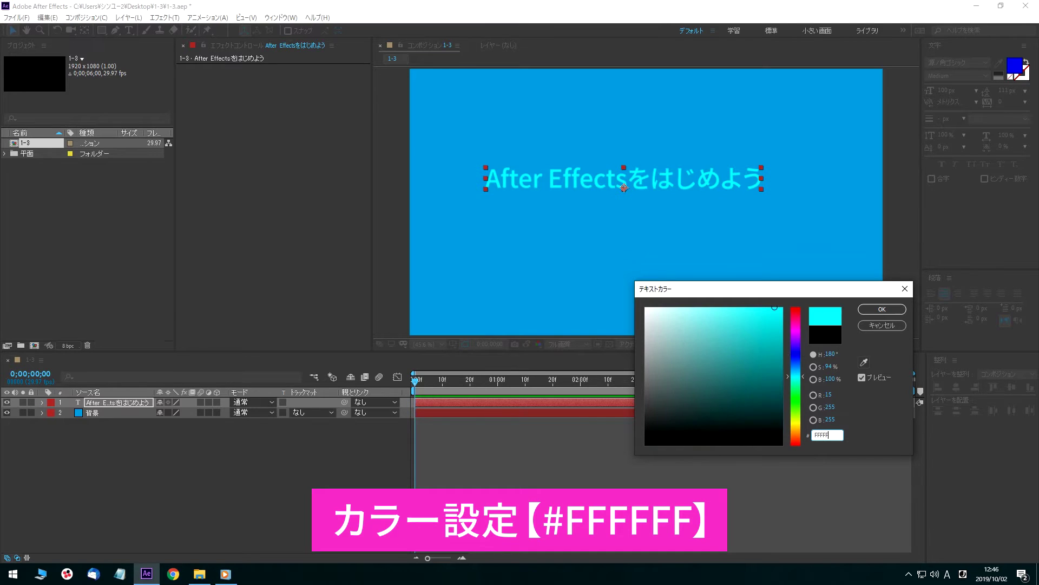
{"action": "left_click", "coordinate": [891, 313]}
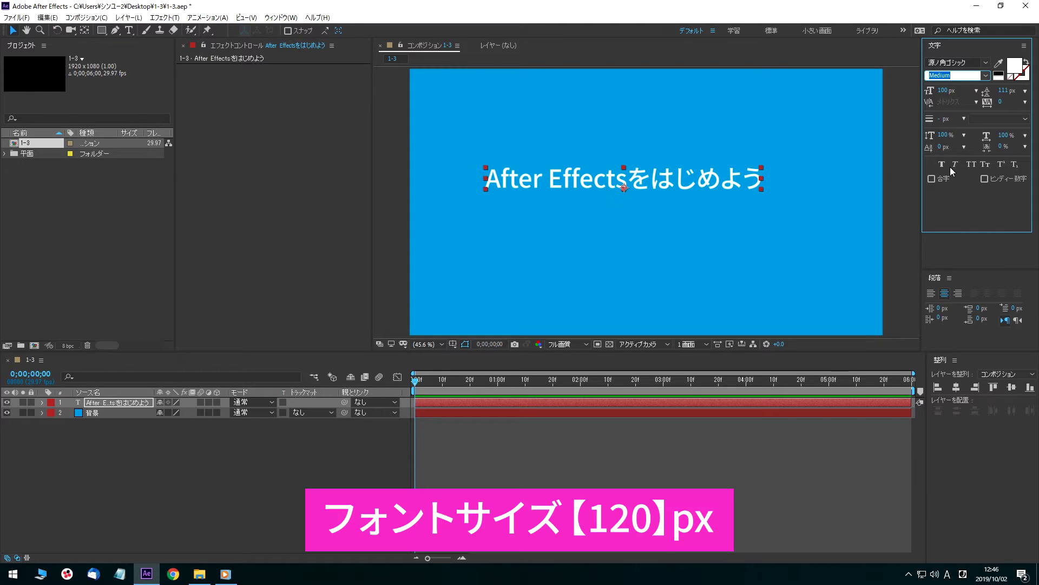
- Set the font size to 120 px and centre the text horizontally and vertically in the composition
{"action": "left_click", "coordinate": [946, 91]}
{"action": "type", "text": "120"}
{"action": "key", "text": "Return"}
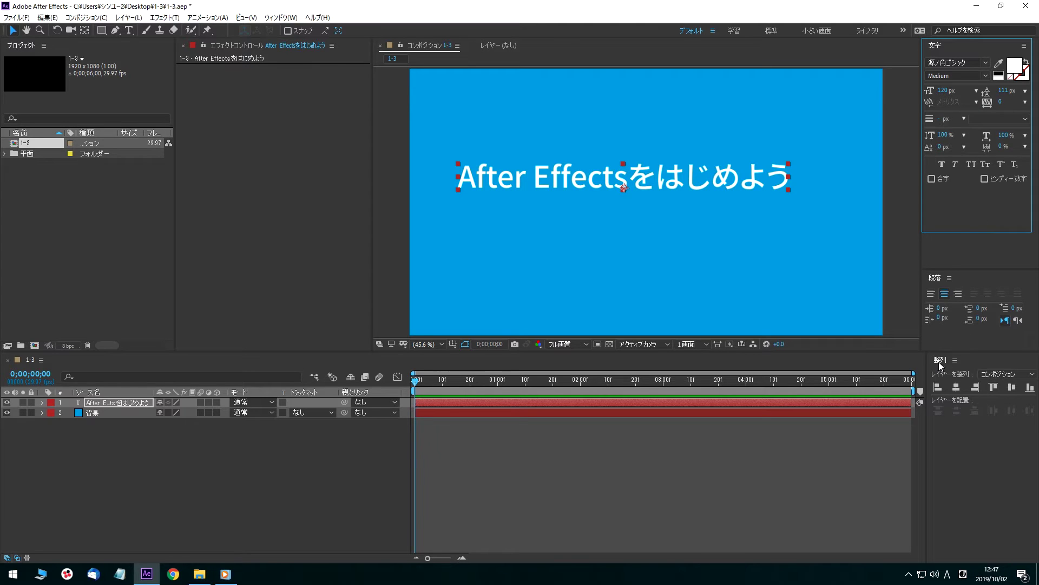
{"action": "left_click", "coordinate": [959, 387]}
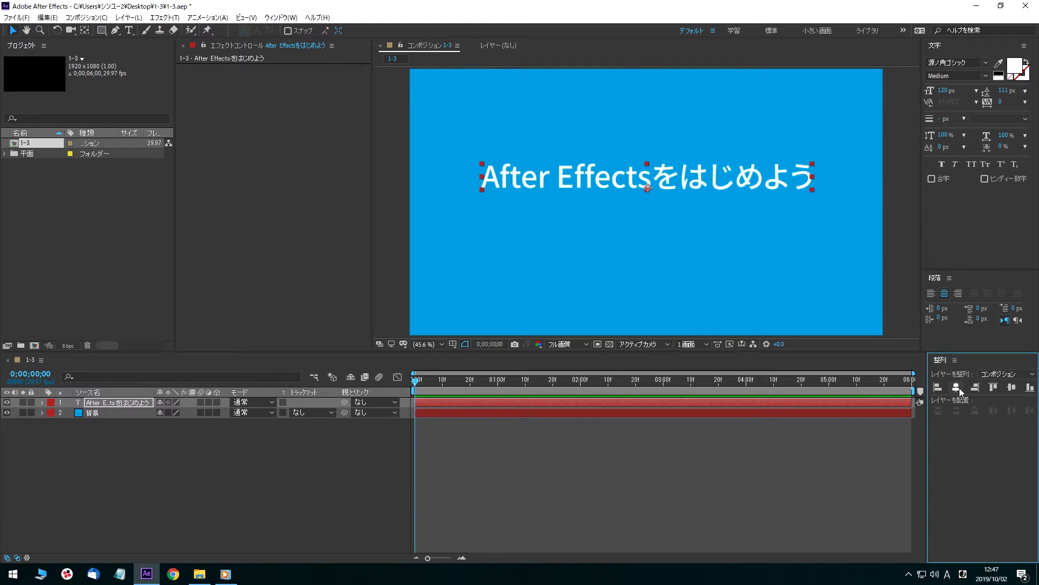
{"action": "left_click", "coordinate": [1012, 388]}
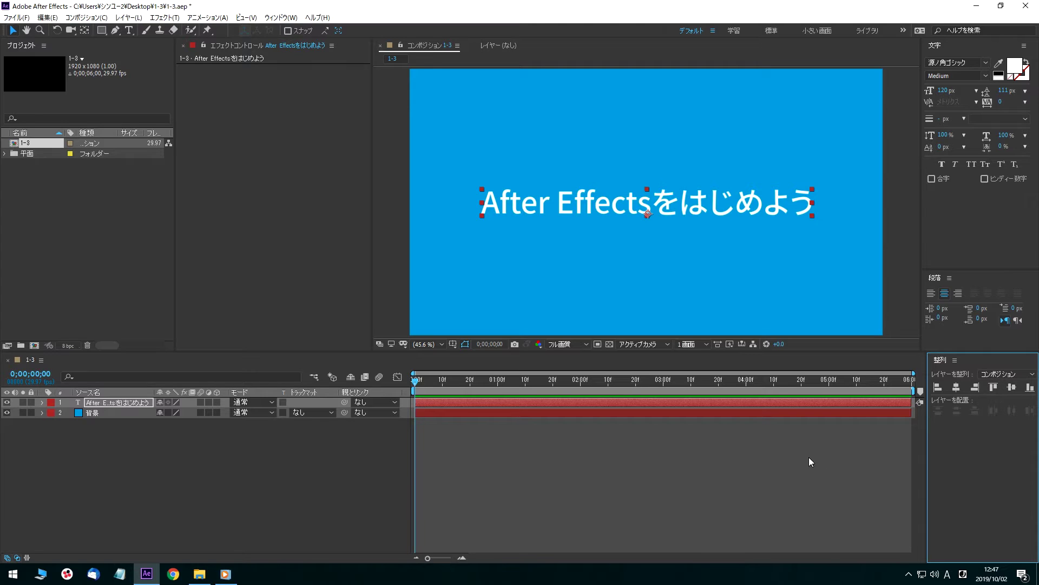
- Move the current time to 0;00;00;15 and shift the text layer so it starts there
{"action": "left_click", "coordinate": [40, 373]}
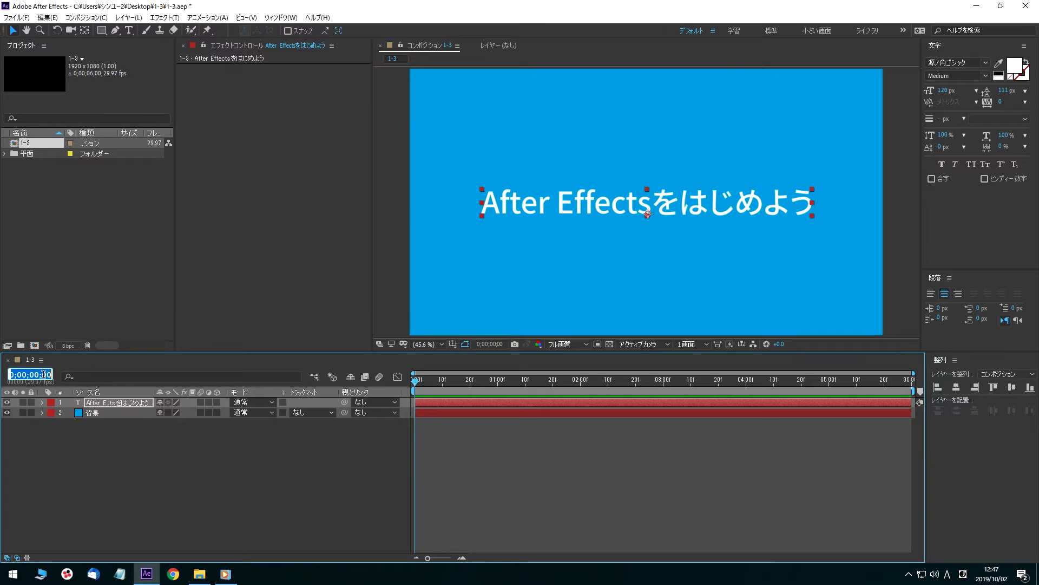
{"action": "left_click_drag", "start_coordinate": [43, 373], "coordinate": [50, 374]}
{"action": "type", "text": "15"}
{"action": "key", "text": "Return"}
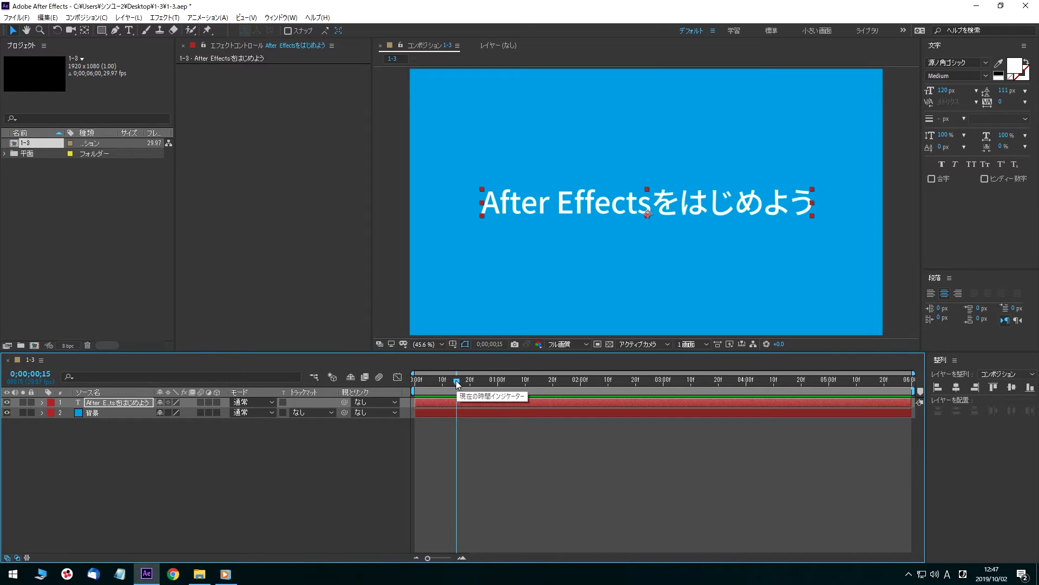
{"action": "left_click_drag", "start_coordinate": [474, 405], "coordinate": [511, 401]}
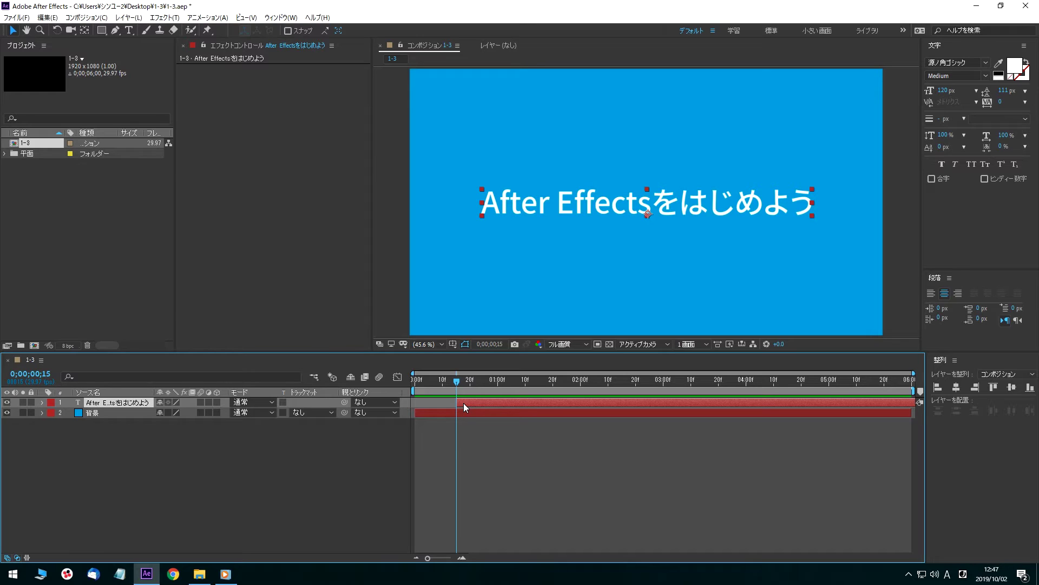
{"action": "mouse_move", "coordinate": [470, 402]}
{"action": "left_mouse_down"}
{"action": "mouse_move", "coordinate": [453, 402]}
{"action": "mouse_move", "coordinate": [486, 401]}
{"action": "mouse_move", "coordinate": [458, 402]}
{"action": "left_mouse_up"}
- Add a Position animator to the text layer and set its position to 0.0, 200.0
{"action": "left_click", "coordinate": [42, 402]}
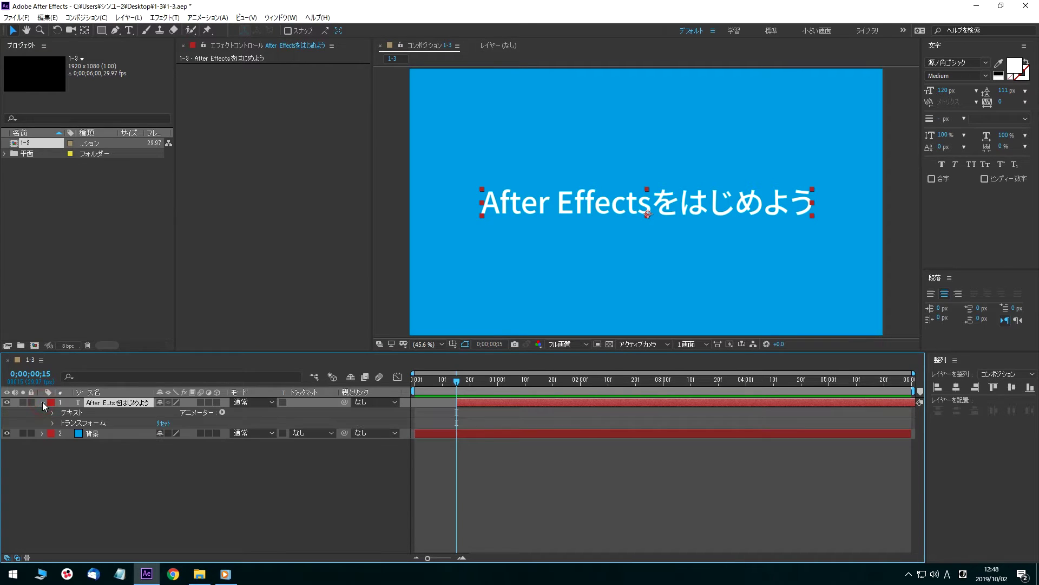
{"action": "left_click", "coordinate": [222, 412]}
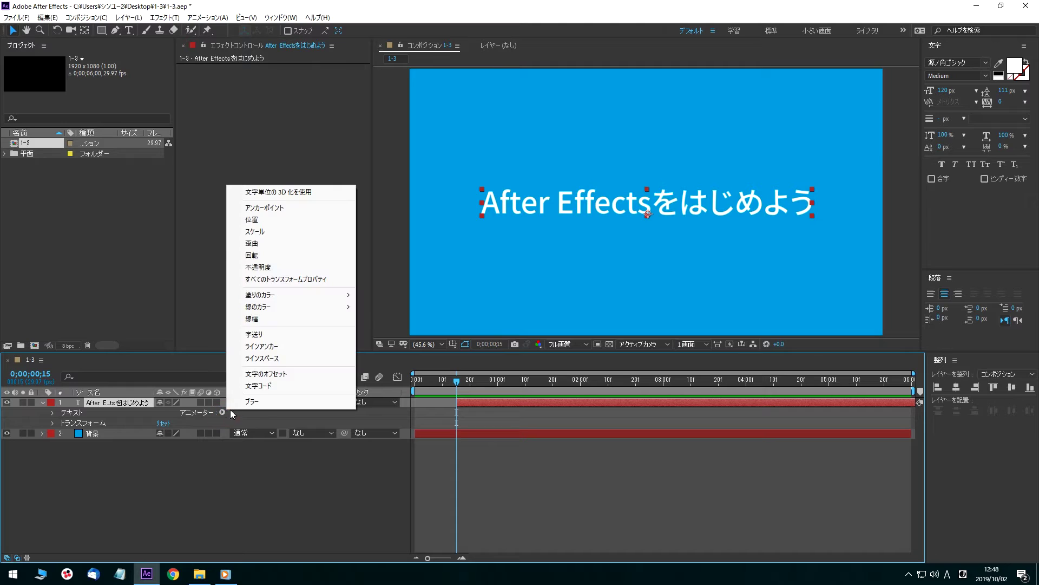
{"action": "left_click", "coordinate": [308, 221]}
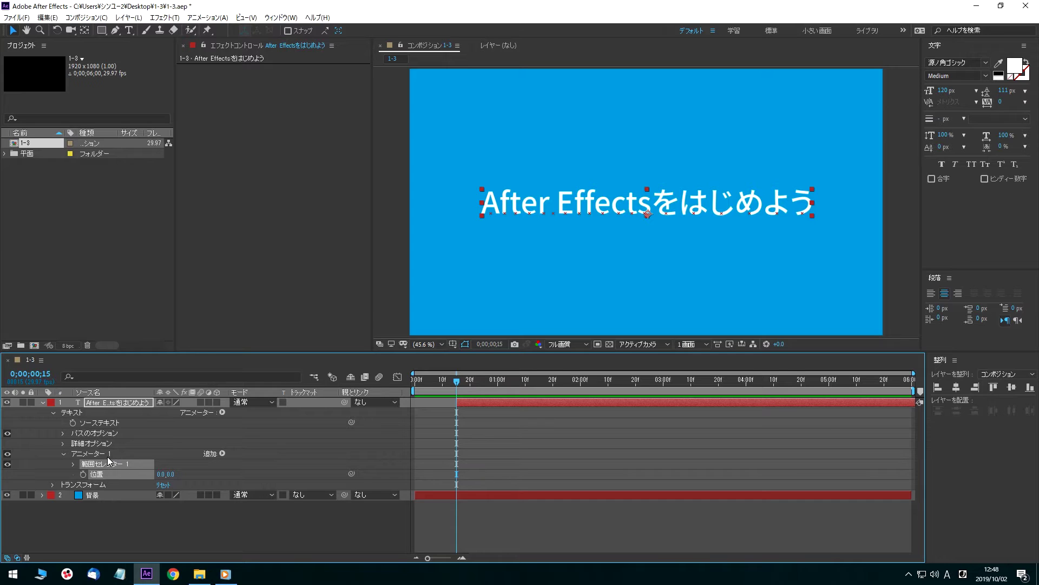
{"action": "left_click", "coordinate": [171, 474]}
{"action": "type", "text": "200"}
{"action": "key", "text": "Return"}
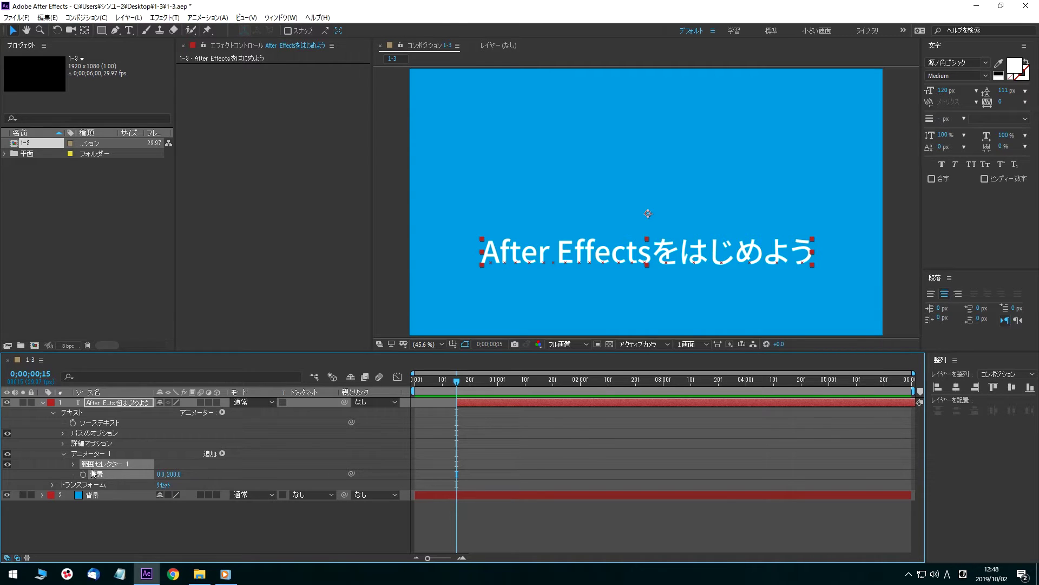
- Keyframe Start in アニメーター 1's range selector at 0% at 0;00;00;15 and 100% at 0;00;04;15
{"action": "left_click", "coordinate": [73, 464]}
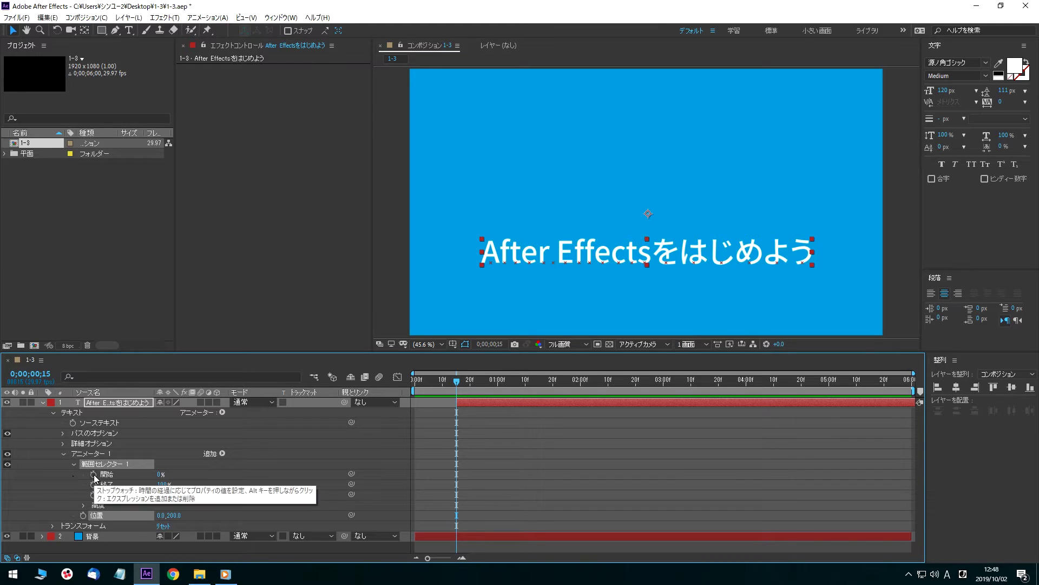
{"action": "left_click", "coordinate": [93, 474]}
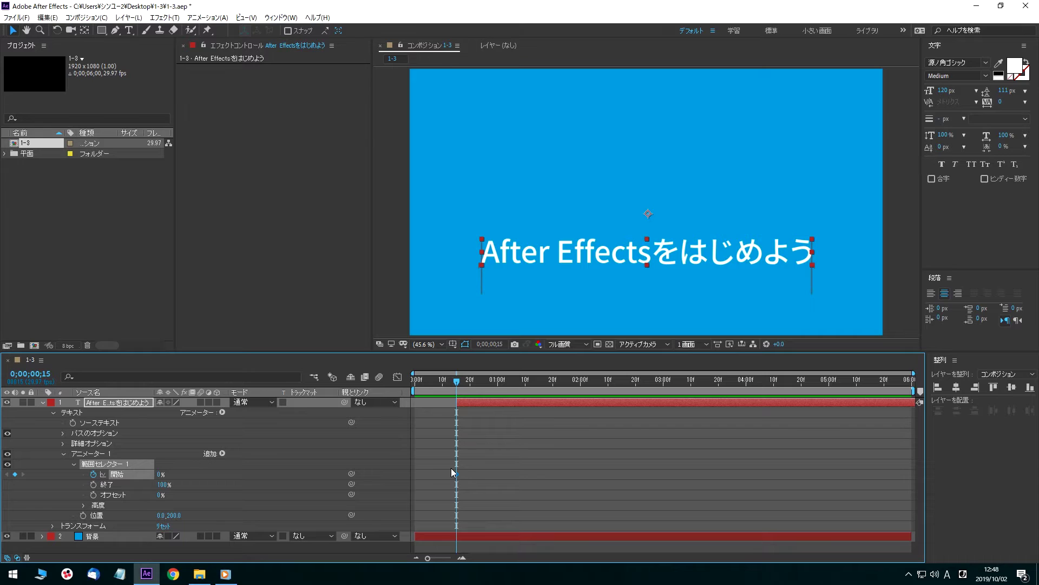
{"action": "left_click", "coordinate": [33, 375]}
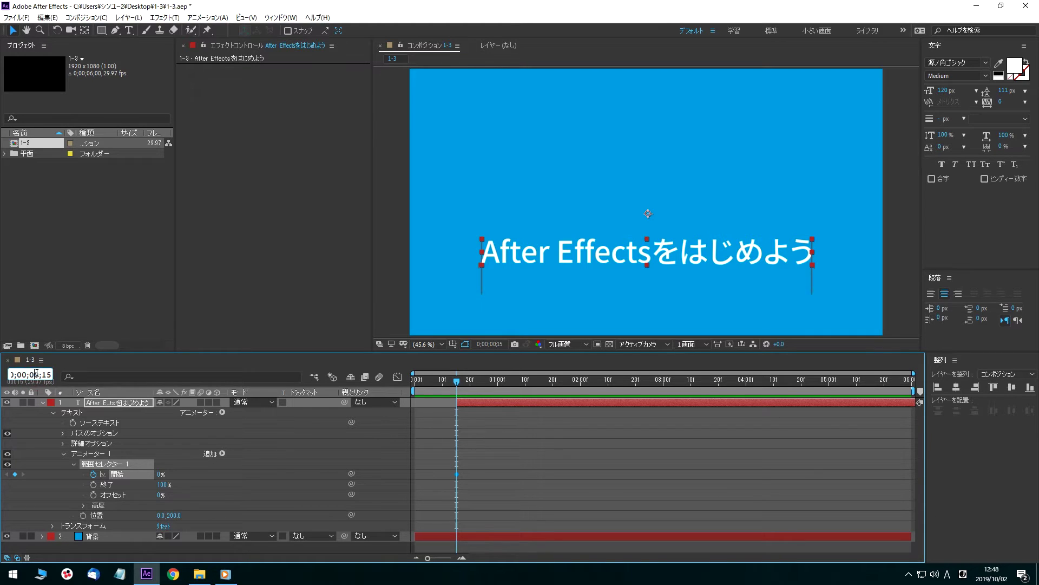
{"action": "type", "text": "4"}
{"action": "key", "text": "Return"}
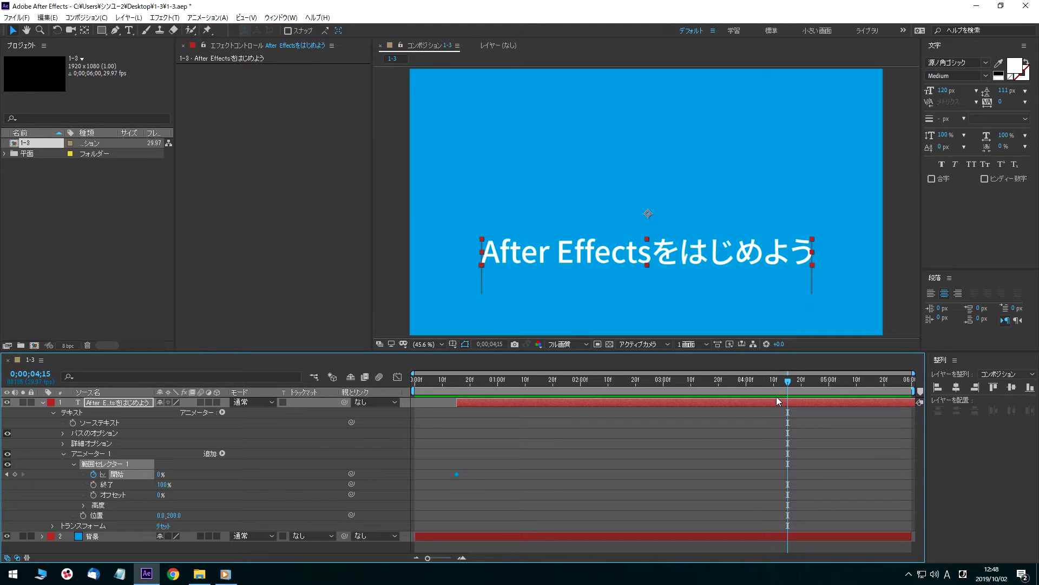
{"action": "left_click", "coordinate": [161, 474]}
{"action": "type", "text": "100"}
{"action": "key", "text": "Return"}
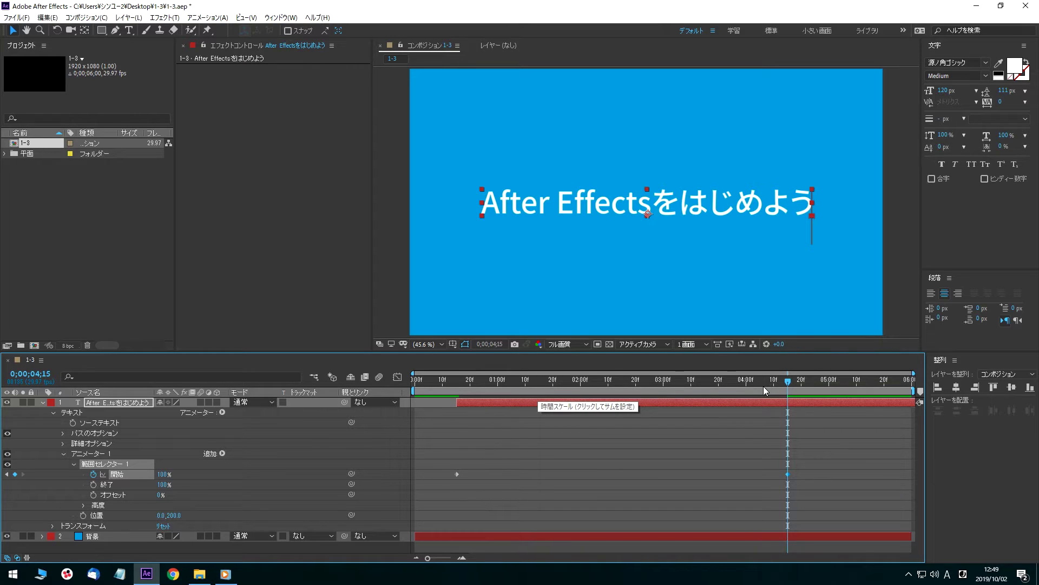
- Play the composition from 0;00;00;00 to check the character-by-character rise, stop playback, and deselect the layer
{"action": "left_click_drag", "start_coordinate": [790, 384], "coordinate": [409, 385]}
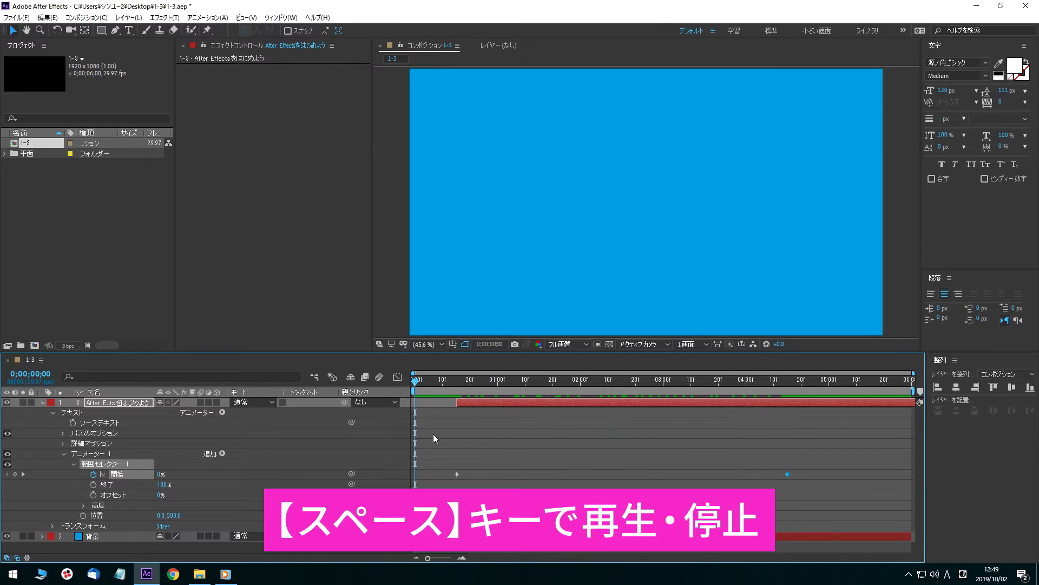
{"action": "key", "text": "space"}
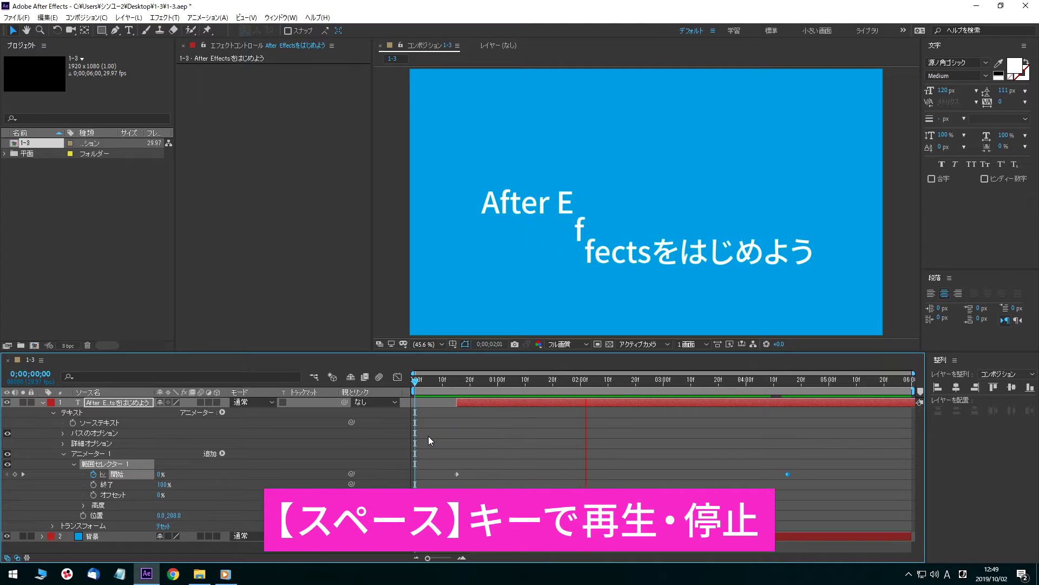
{"action": "key", "text": "space"}
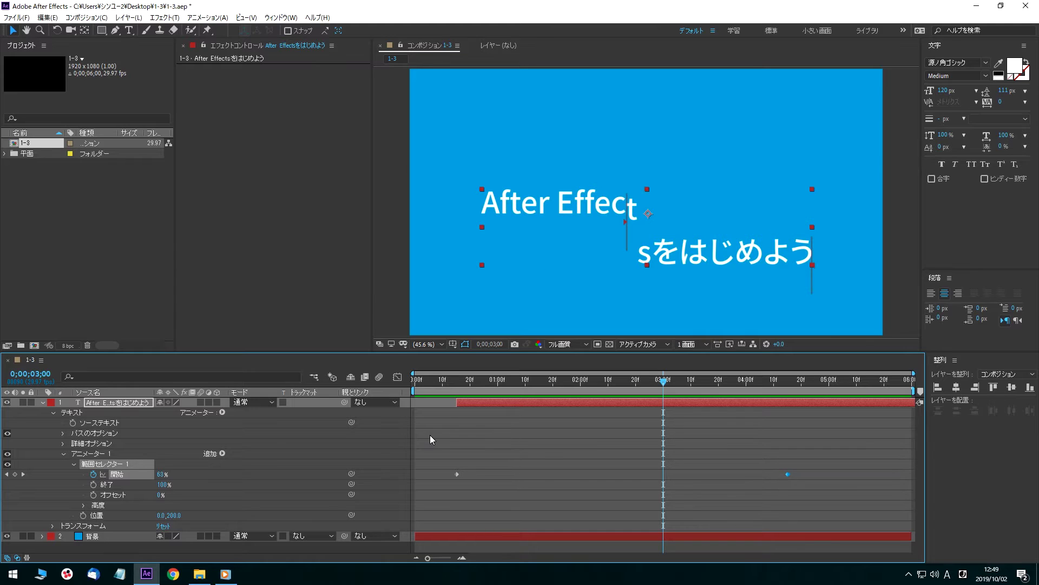
{"action": "left_click", "coordinate": [430, 434]}
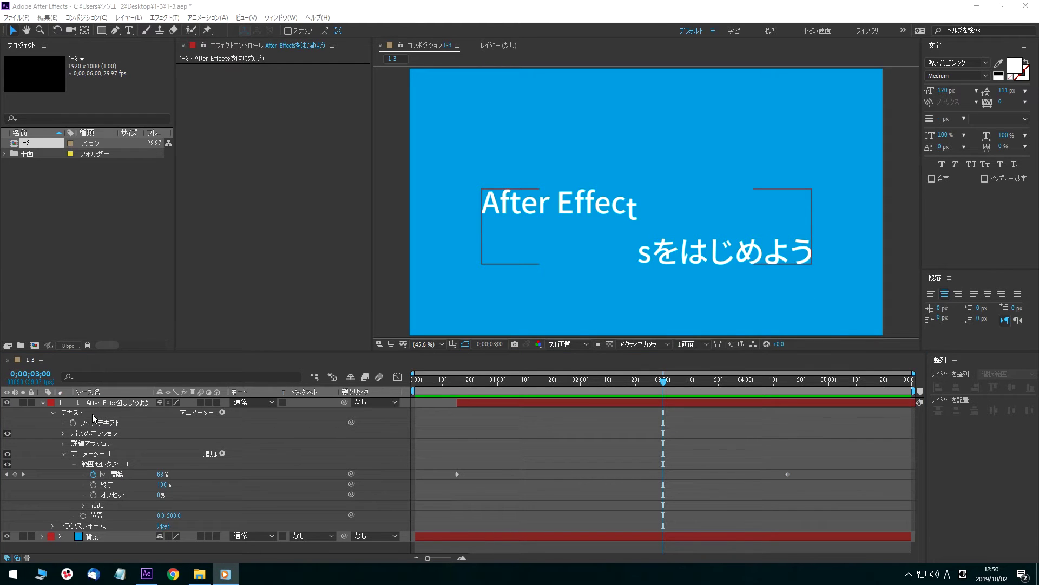
- Add a second Position animator to the text layer and set its position to 0.0, -56.0
{"action": "left_click", "coordinate": [78, 413]}
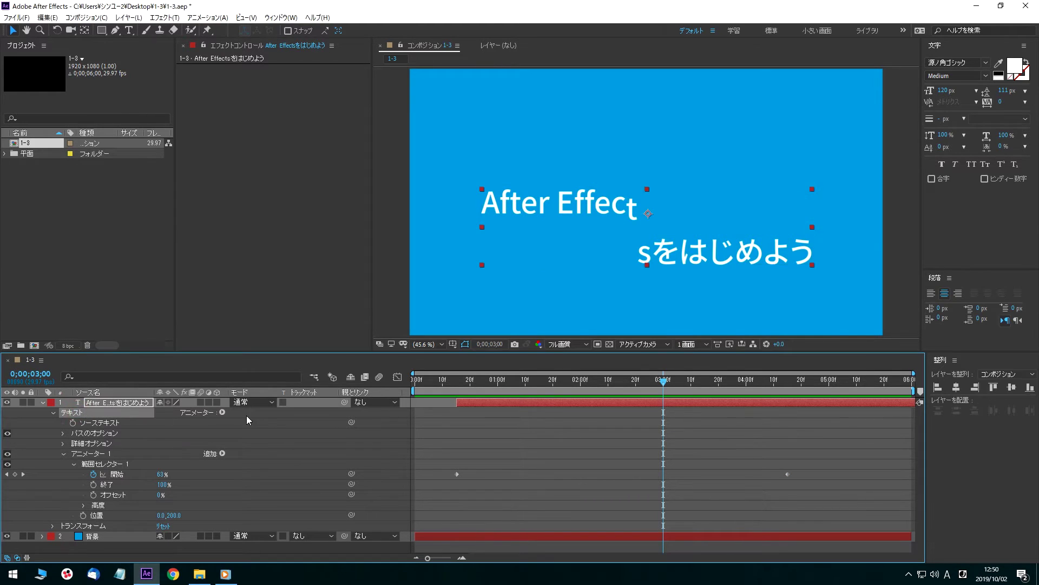
{"action": "left_click", "coordinate": [223, 413]}
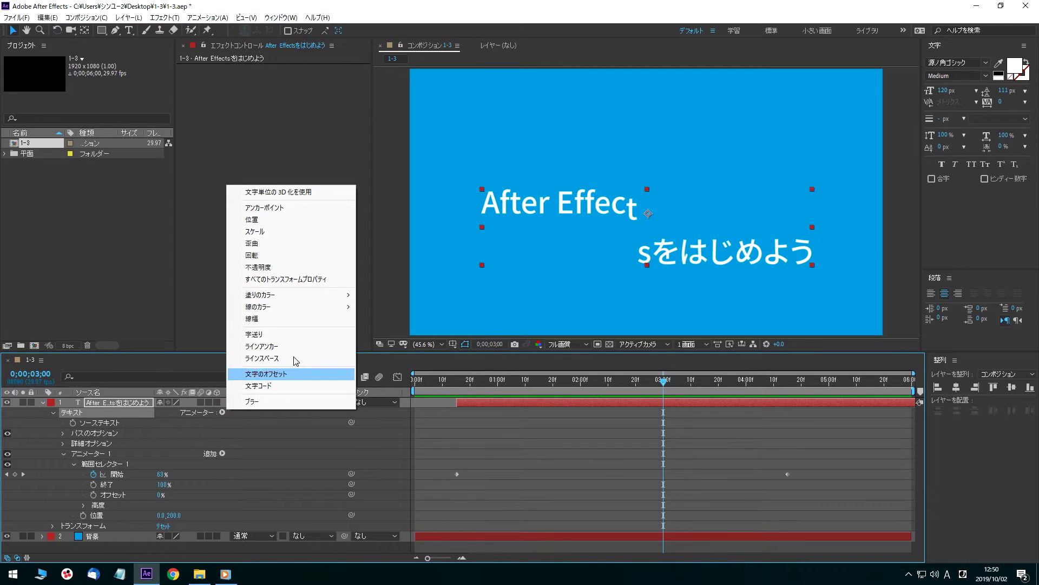
{"action": "left_click", "coordinate": [307, 223]}
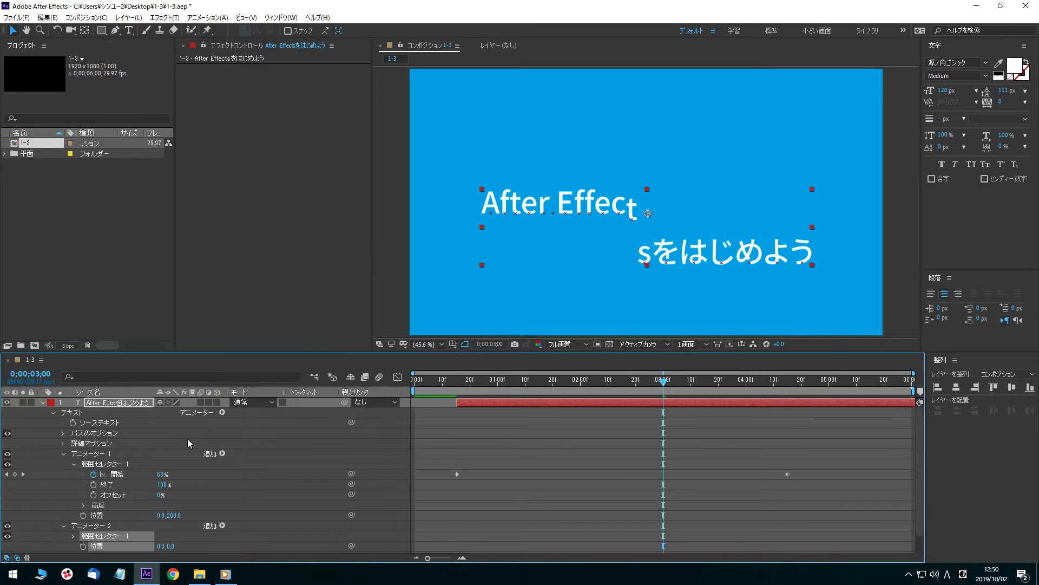
{"action": "scroll", "coordinate": [66, 530], "scroll_direction": "down", "scroll_amount": 1}
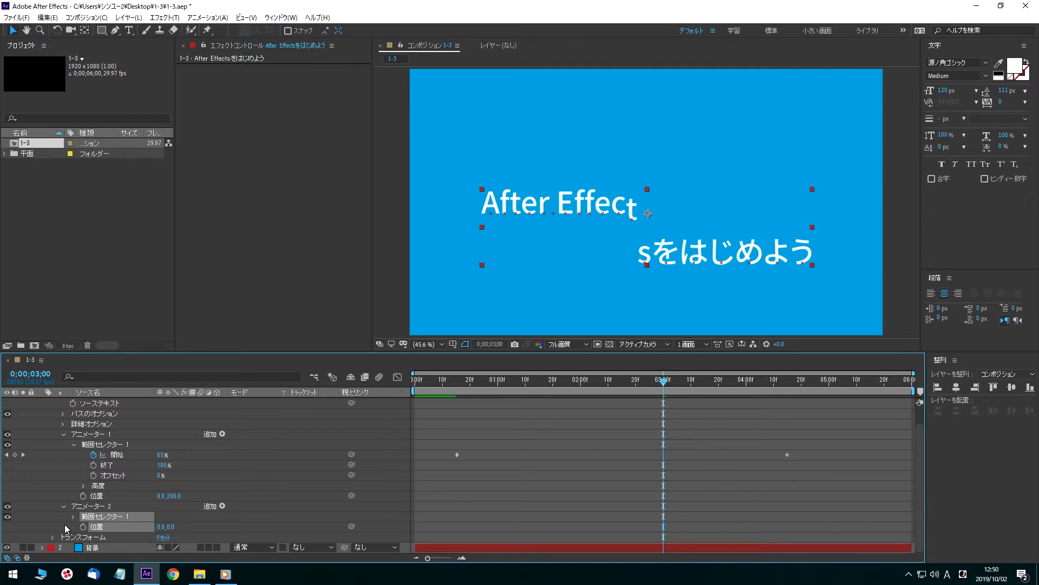
{"action": "left_click", "coordinate": [173, 526]}
{"action": "type", "text": "-56"}
{"action": "key", "text": "Return"}
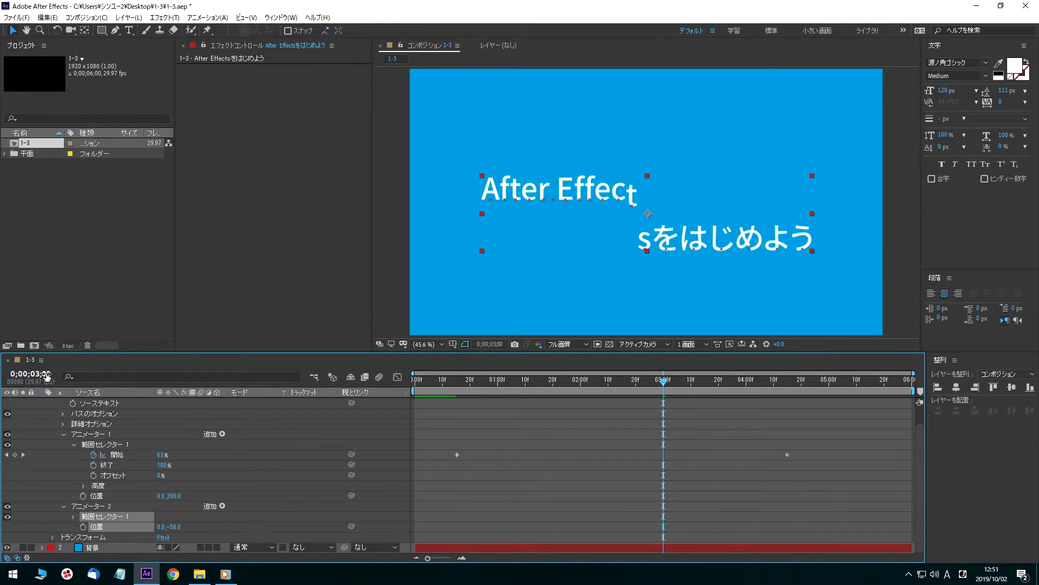
- Move the current time to 0;00;00;17 and keyframe Start at 0% in アニメーター 2's range selector
{"action": "left_click", "coordinate": [41, 373]}
{"action": "left_click", "coordinate": [33, 374]}
{"action": "key", "text": "BackSpace"}
{"action": "type", "text": "0;"}
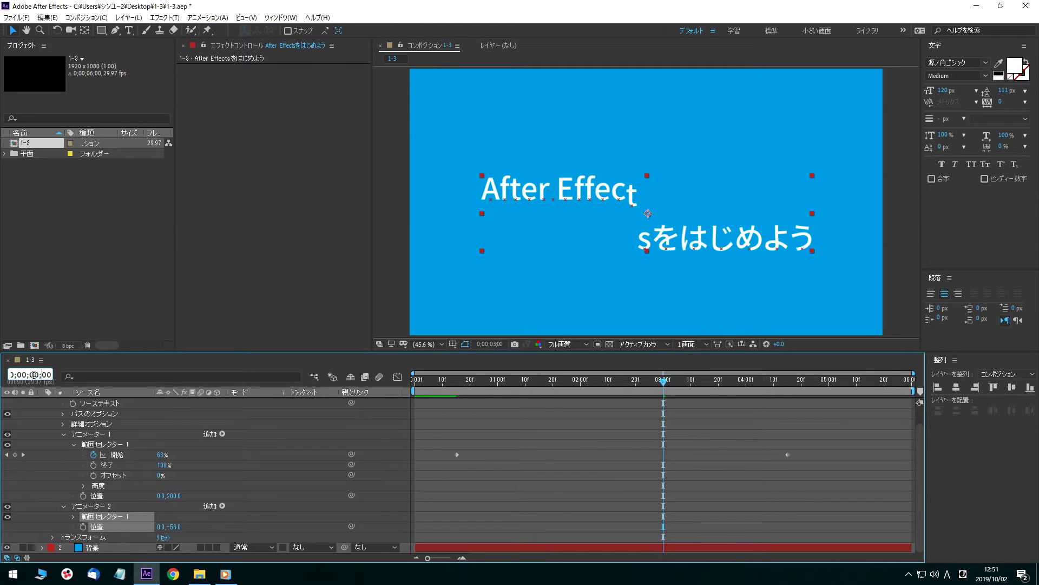
{"action": "type", "text": "17"}
{"action": "key", "text": "Return"}
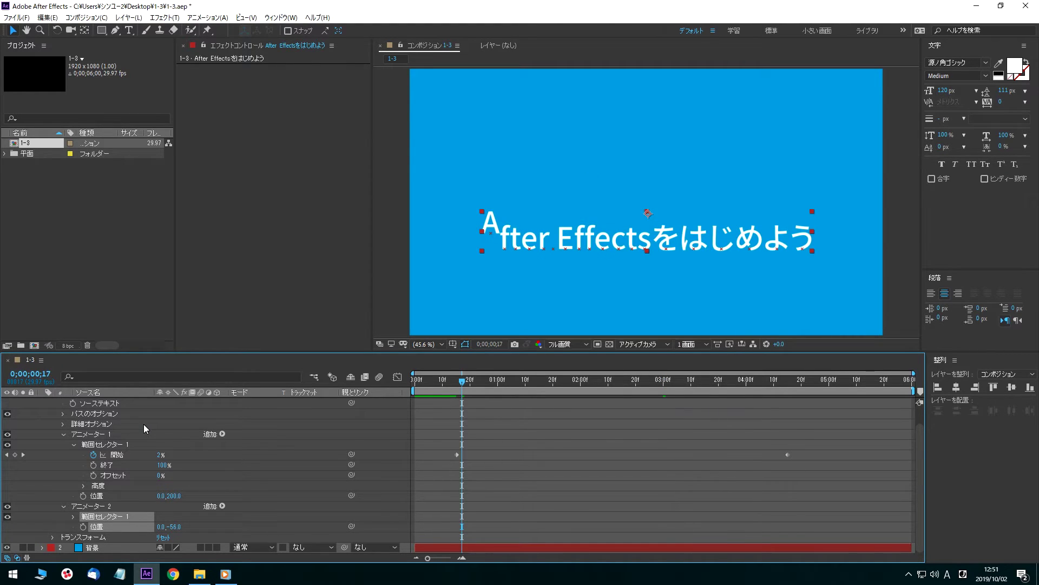
{"action": "left_click", "coordinate": [74, 517]}
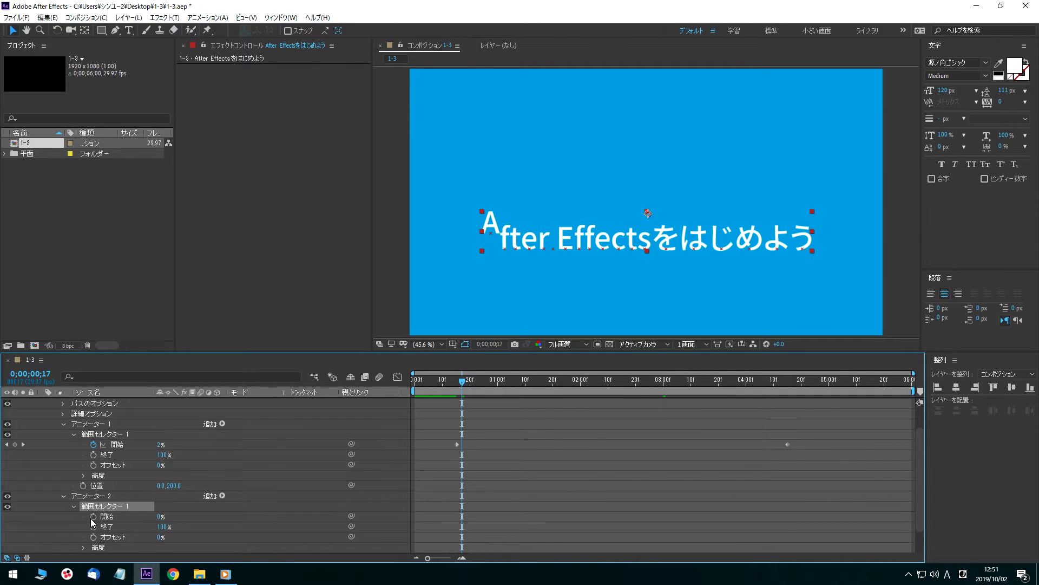
{"action": "left_click", "coordinate": [93, 517]}
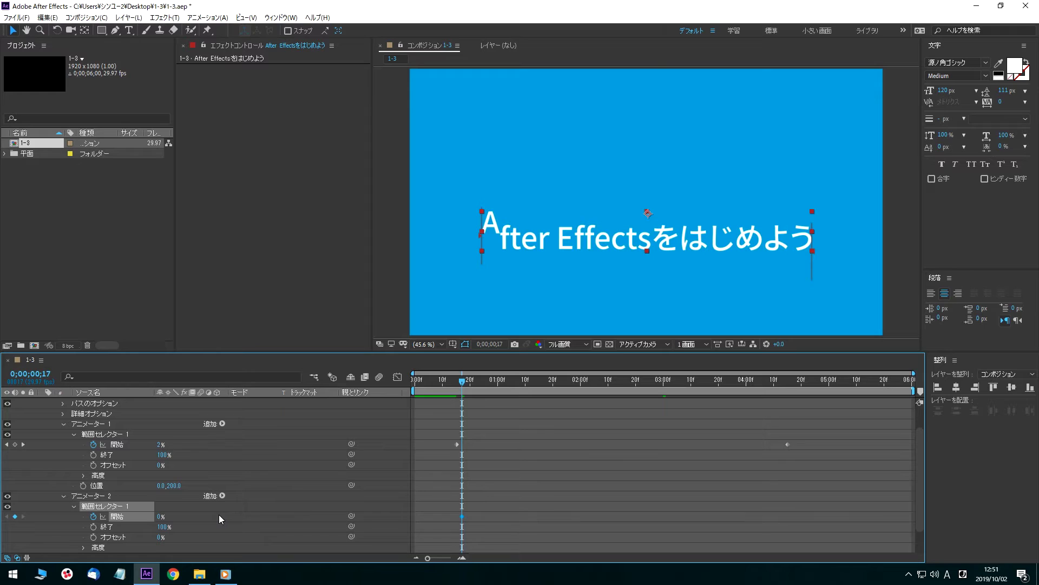
- Keyframe アニメーター 2's range selector Start at 100% at 0;00;04;17
{"action": "left_click", "coordinate": [40, 376]}
{"action": "left_click", "coordinate": [34, 375]}
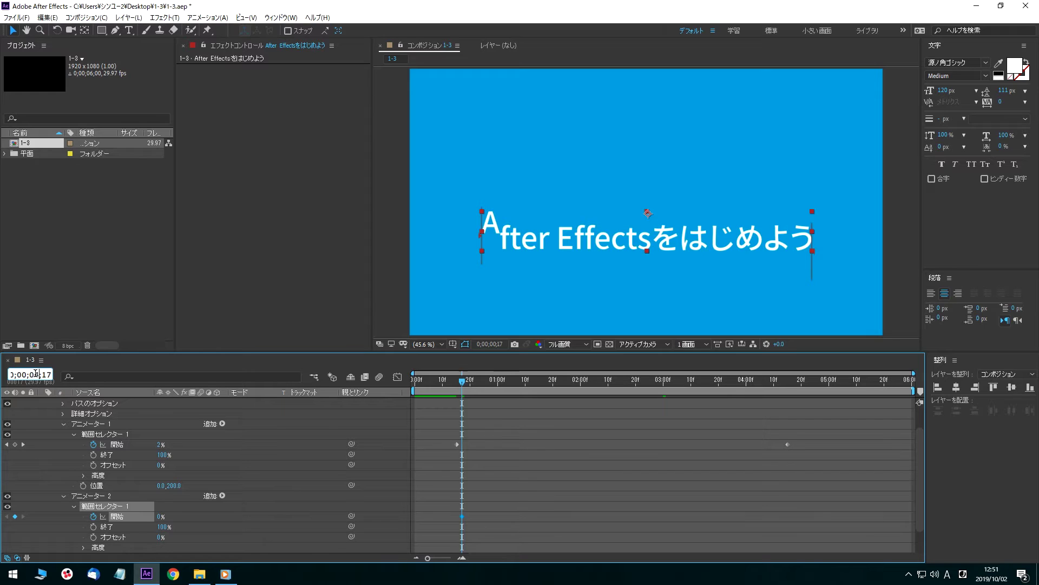
{"action": "type", "text": "4"}
{"action": "key", "text": "Return"}
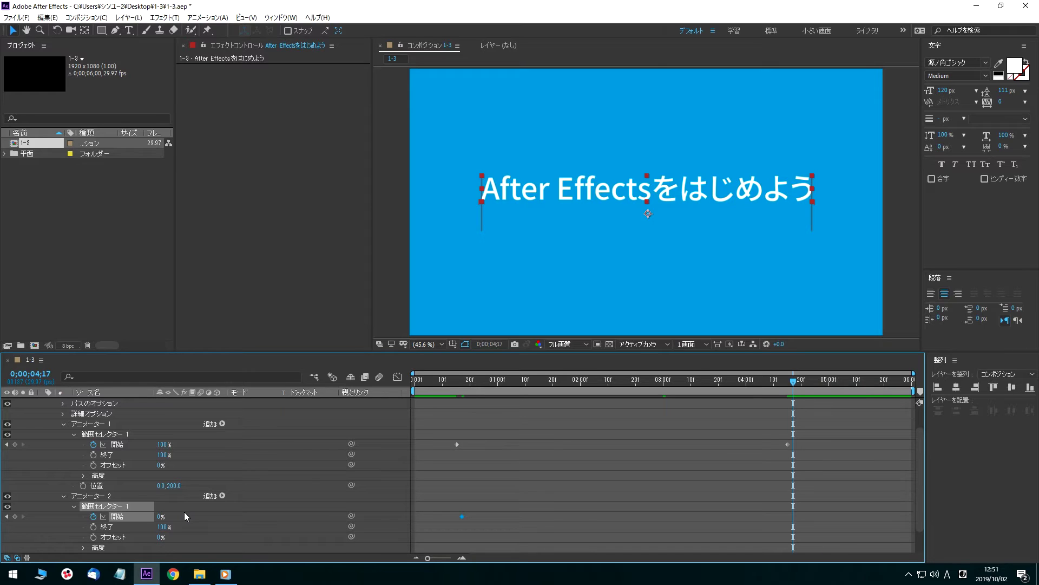
{"action": "left_click", "coordinate": [161, 515]}
{"action": "type", "text": "100"}
{"action": "key", "text": "Return"}
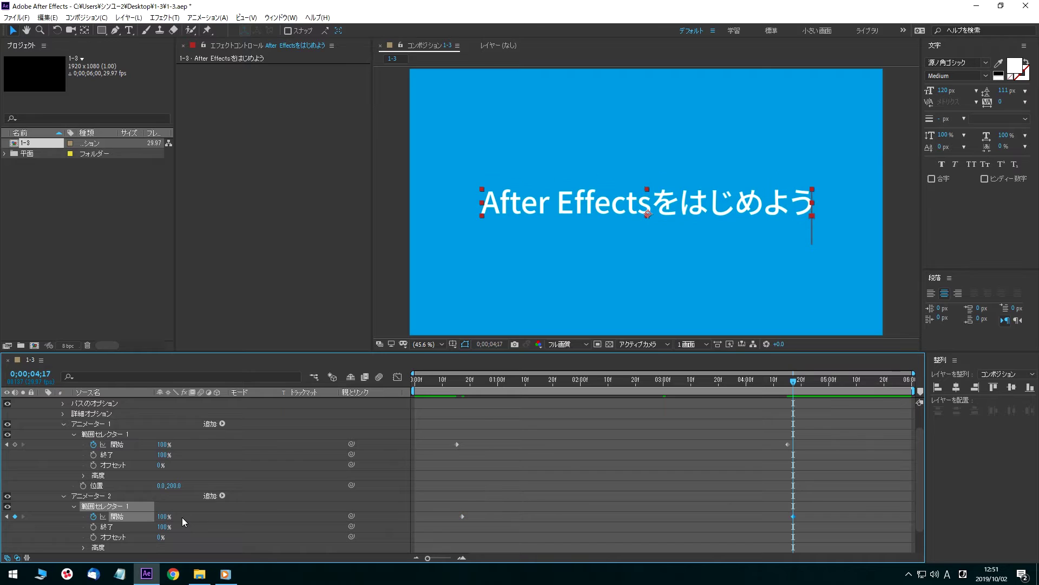
- Preview the text animation with both animators, collapse the text layer's properties, and deselect the layer
{"action": "left_click", "coordinate": [458, 386]}
{"action": "key", "text": "space"}
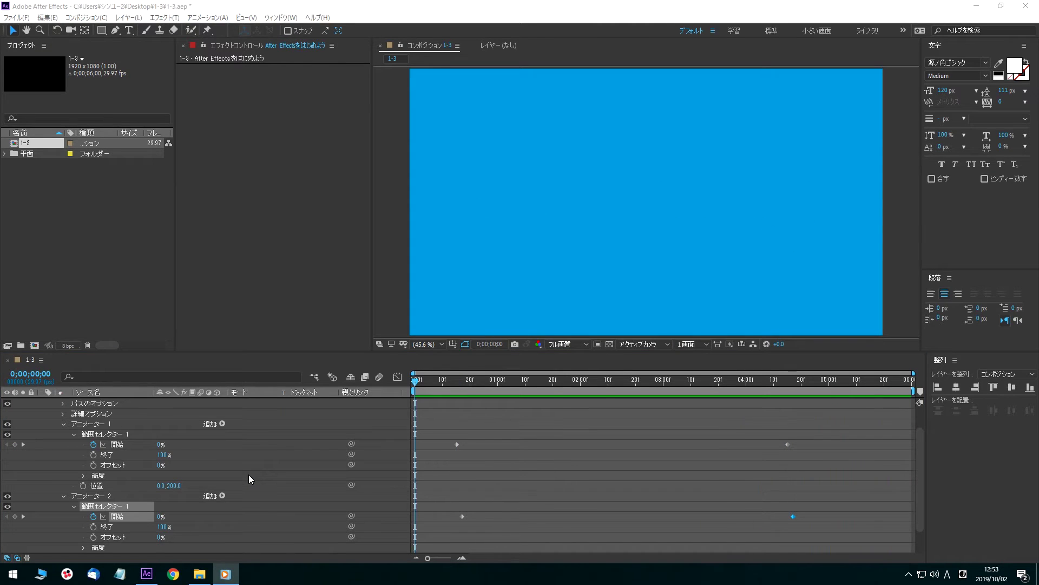
{"action": "scroll", "coordinate": [249, 475], "scroll_direction": "up", "scroll_amount": 2}
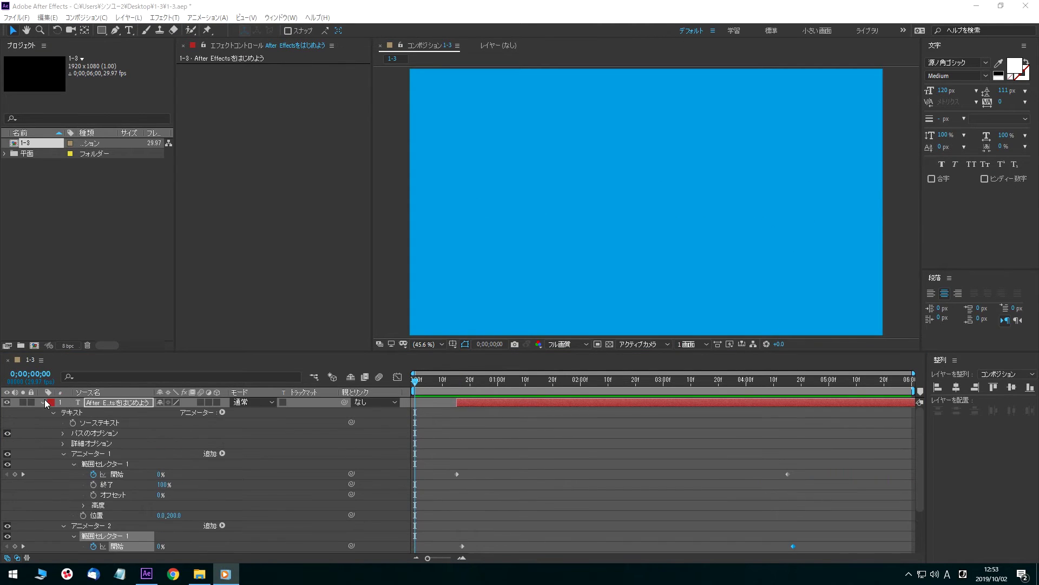
{"action": "left_click", "coordinate": [43, 402]}
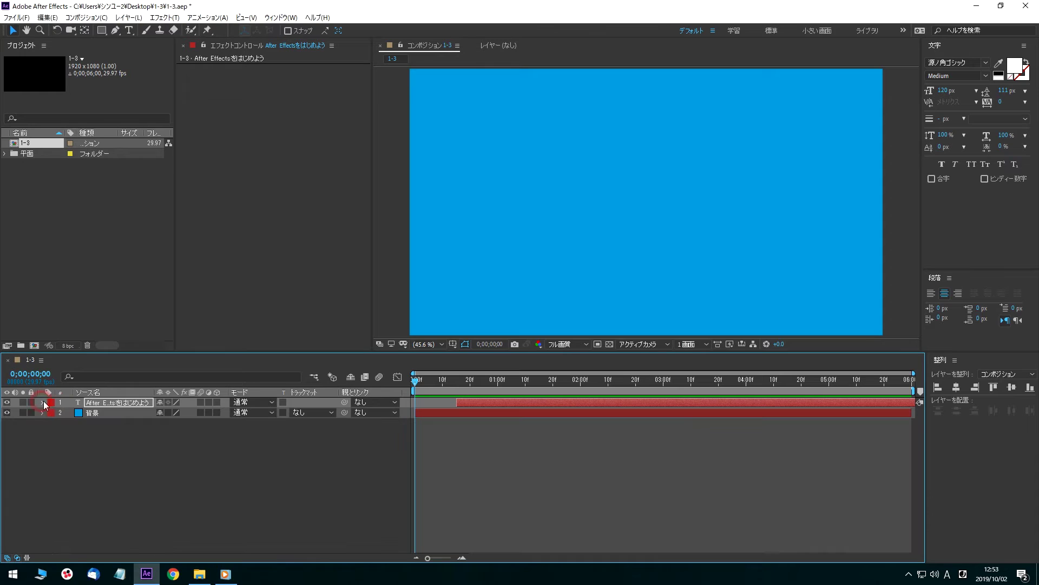
{"action": "left_click", "coordinate": [125, 428]}
- Start a new 1920 × 1080 px solid layer named マット
{"action": "left_click", "coordinate": [130, 18]}
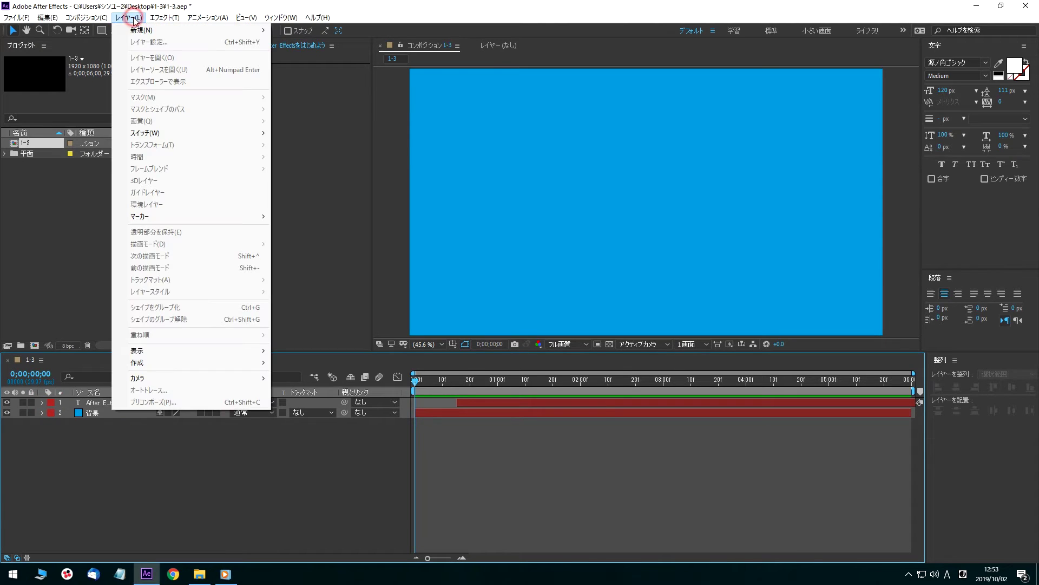
{"action": "mouse_move", "coordinate": [244, 31]}
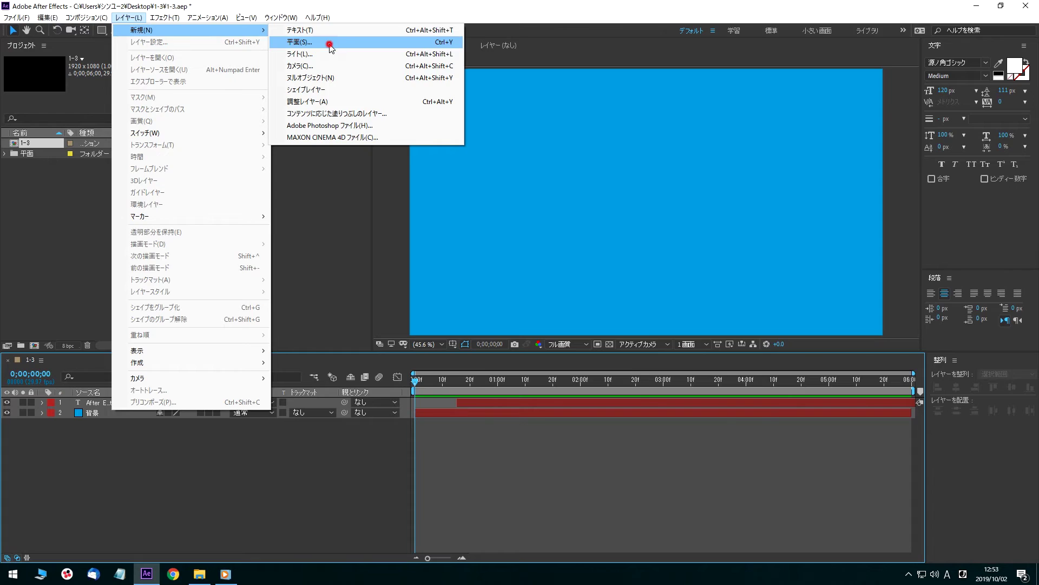
{"action": "left_click", "coordinate": [329, 43]}
{"action": "key", "text": "Zenkaku_Hankaku"}
{"action": "type", "text": "まっと"}
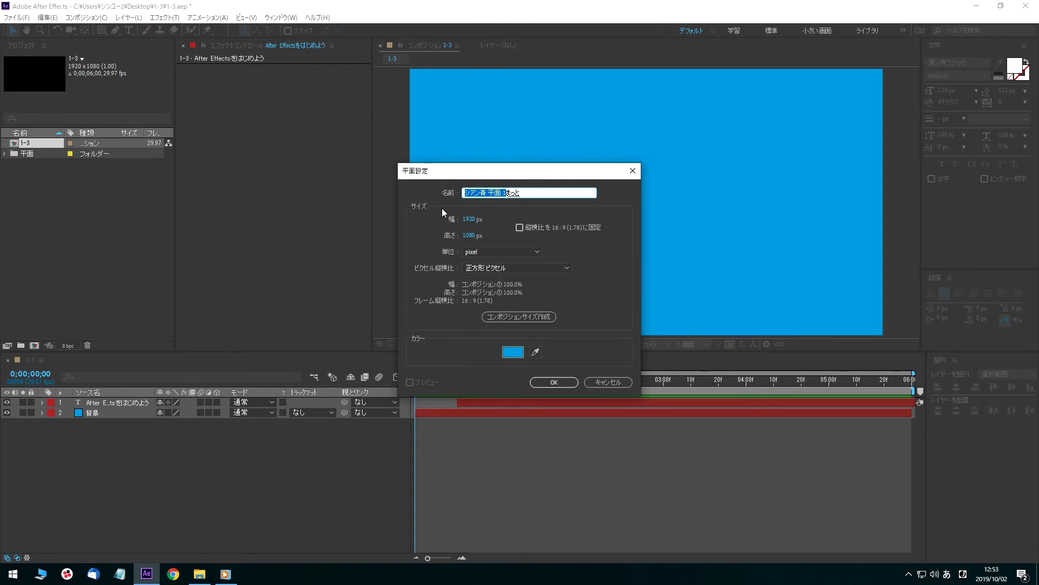
{"action": "key", "text": "space"}
{"action": "key", "text": "Return"}
{"action": "key", "text": "Zenkaku_Hankaku"}
- Set the マット solid's colour to red, #FF0000, and create the layer
{"action": "left_click", "coordinate": [513, 353]}
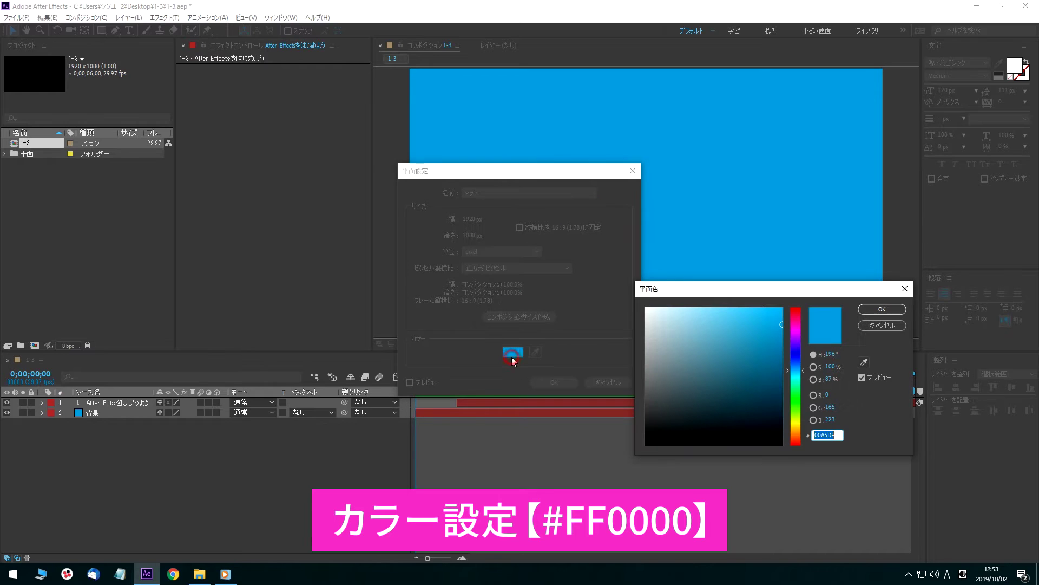
{"action": "type", "text": "FF0000"}
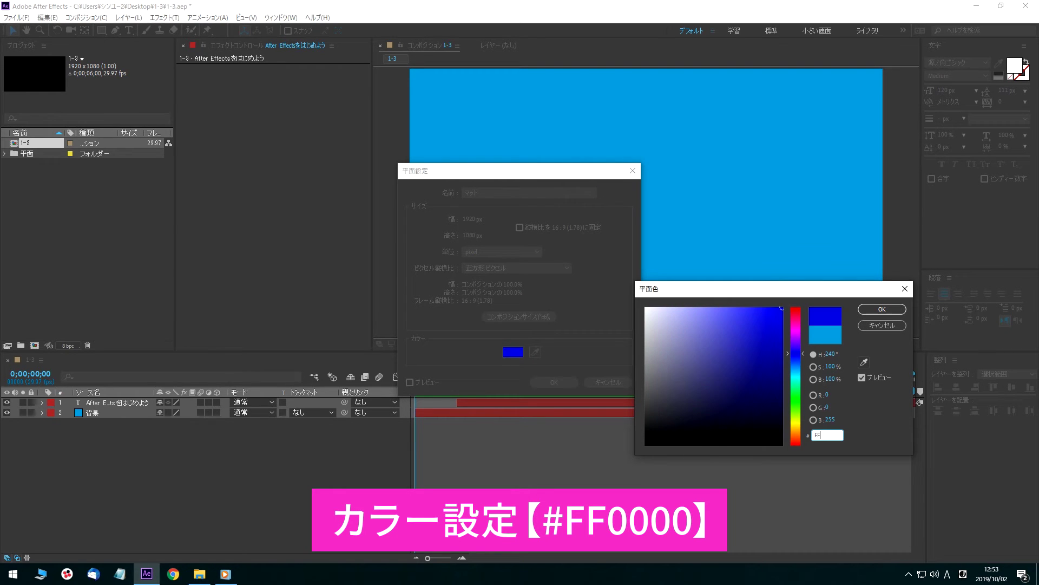
{"action": "left_click", "coordinate": [882, 309]}
{"action": "left_click", "coordinate": [554, 383]}
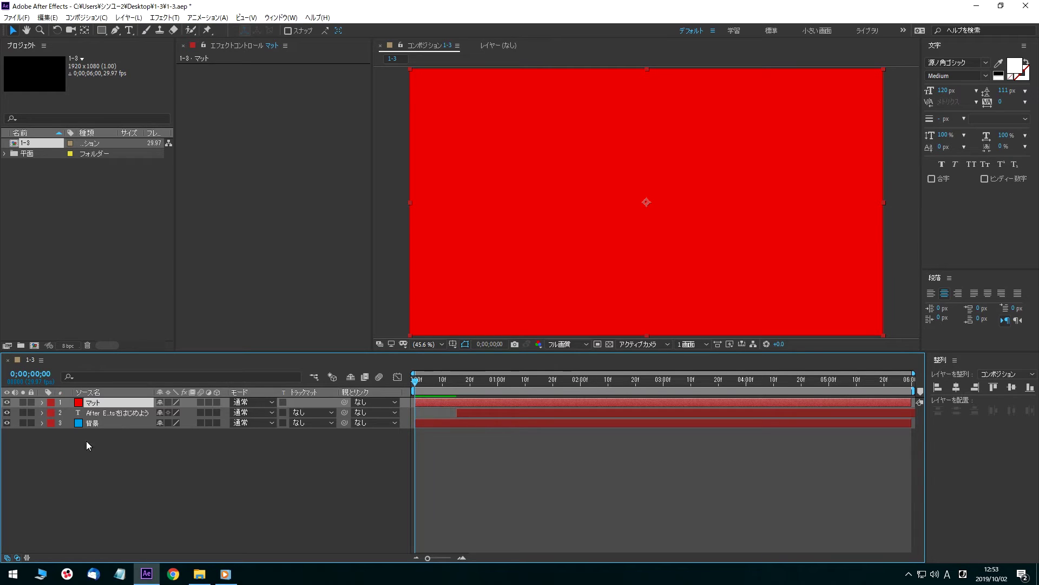
- Start the マット layer at 0;00;00;15 and set its vertical position to 1135
{"action": "left_click", "coordinate": [458, 382]}
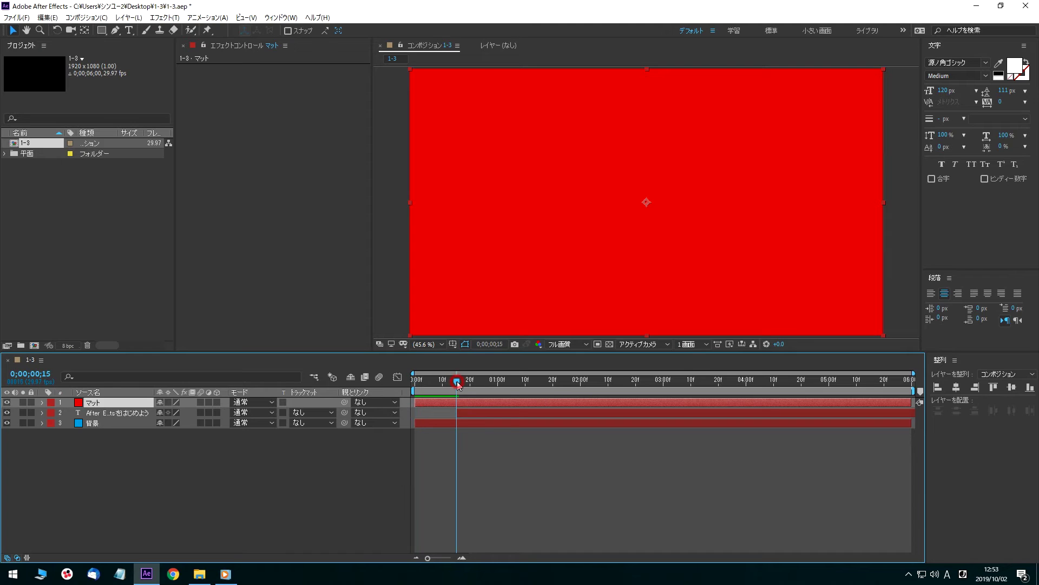
{"action": "left_click_drag", "start_coordinate": [465, 403], "coordinate": [505, 402]}
{"action": "left_click", "coordinate": [43, 402]}
{"action": "left_click", "coordinate": [54, 412]}
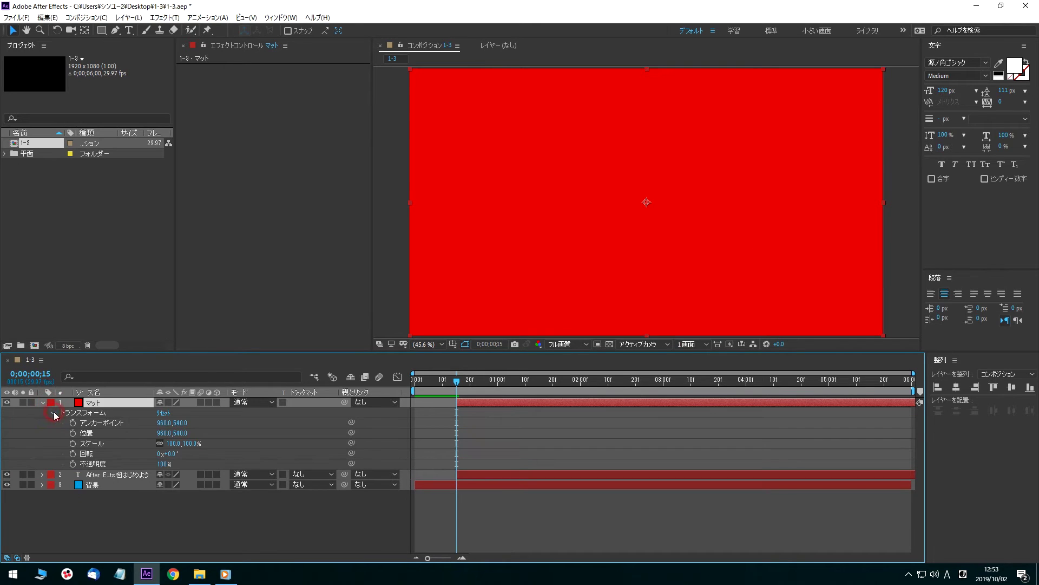
{"action": "left_click", "coordinate": [180, 434]}
{"action": "type", "text": "1135"}
{"action": "key", "text": "Return"}
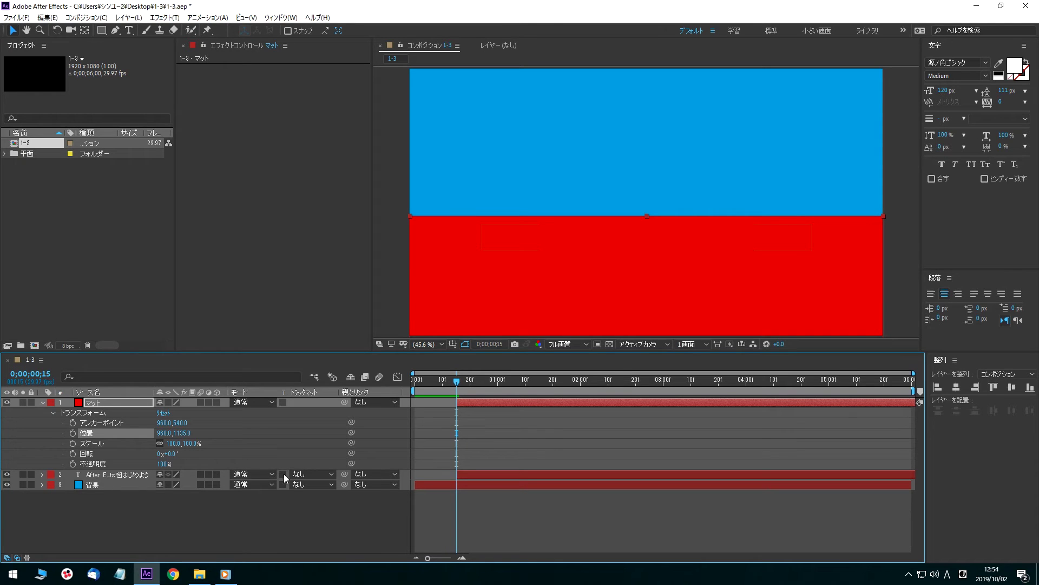
- Set the text layer's track matte to アルファ反転マット using the マット layer, and preview the animation
{"action": "left_click", "coordinate": [320, 474]}
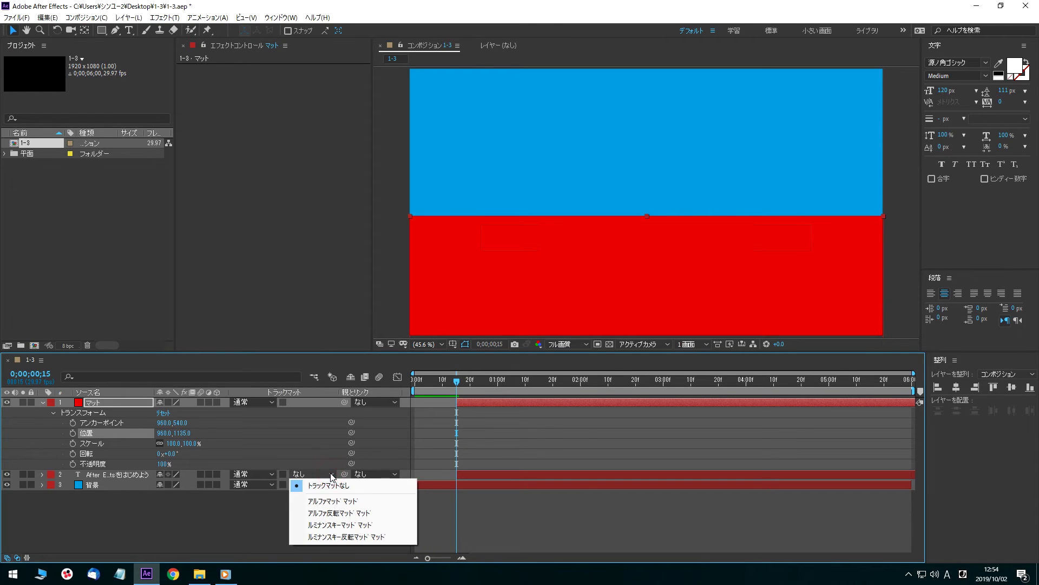
{"action": "left_click", "coordinate": [378, 518]}
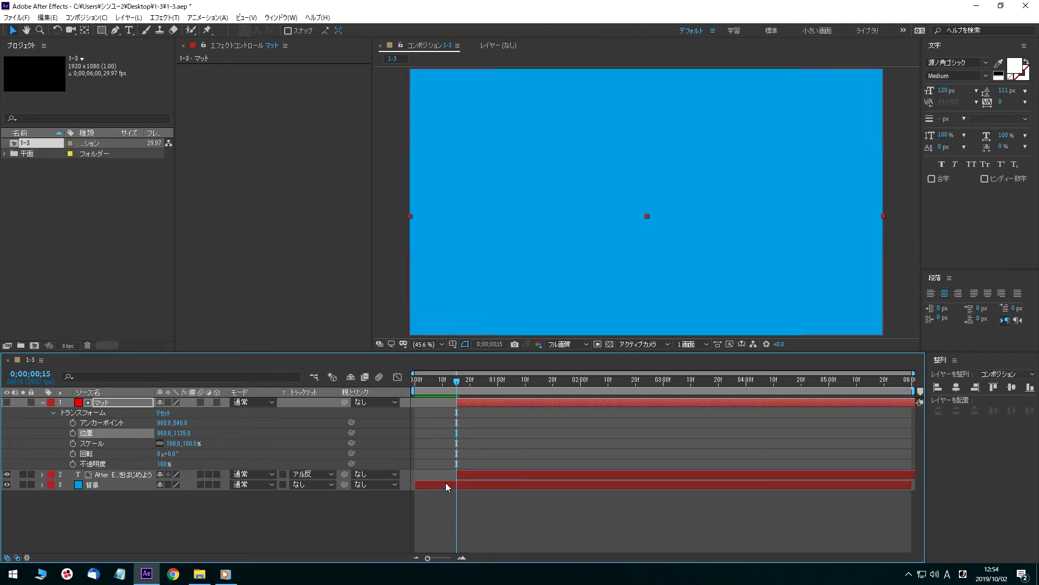
{"action": "key", "text": "space"}
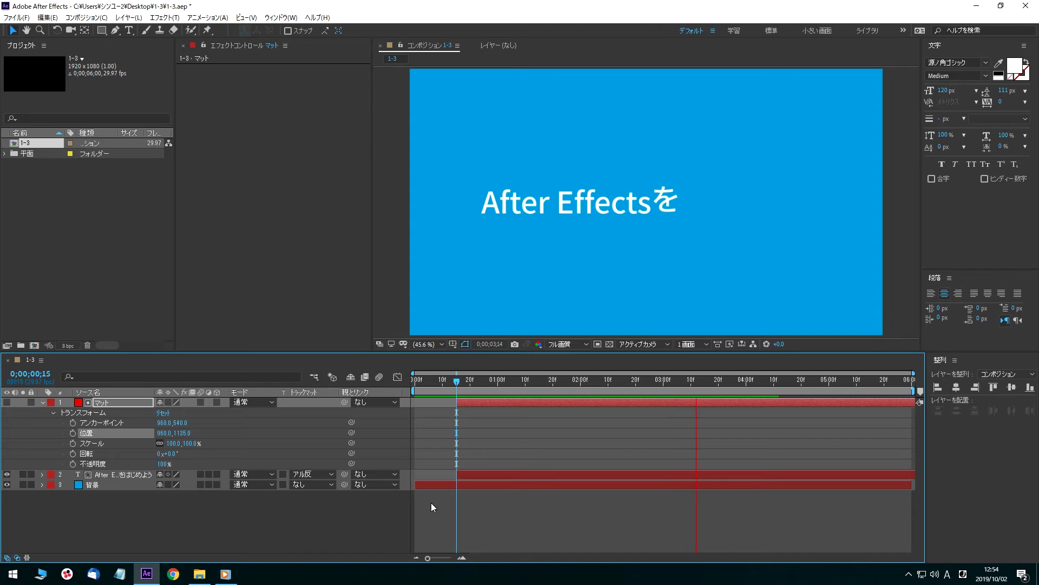
{"action": "key", "text": "space"}
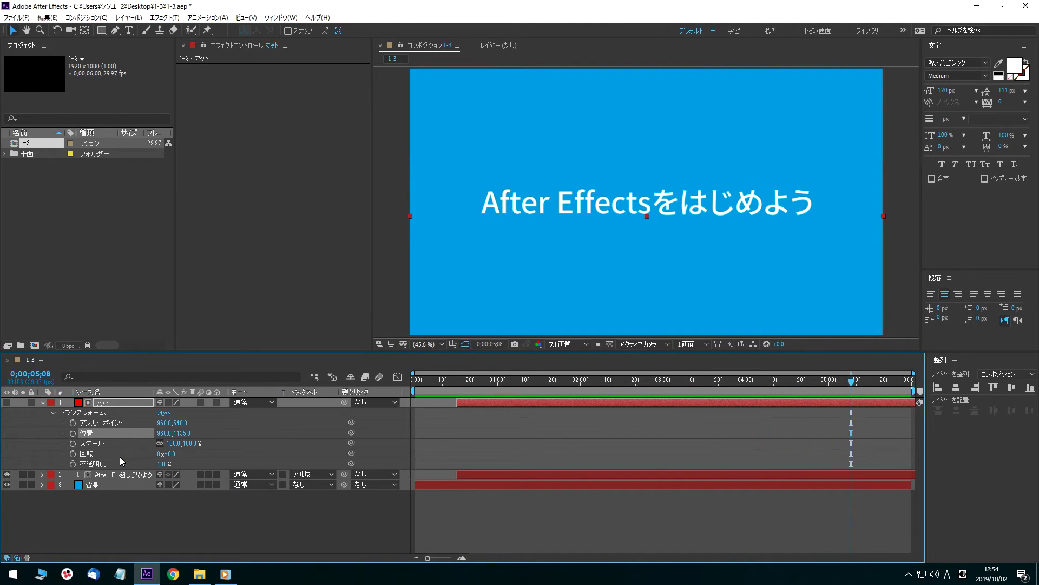
- Collapse the マット layer's properties and duplicate the マット and text layers together
{"action": "left_click", "coordinate": [42, 403]}
{"action": "left_click", "coordinate": [122, 402]}
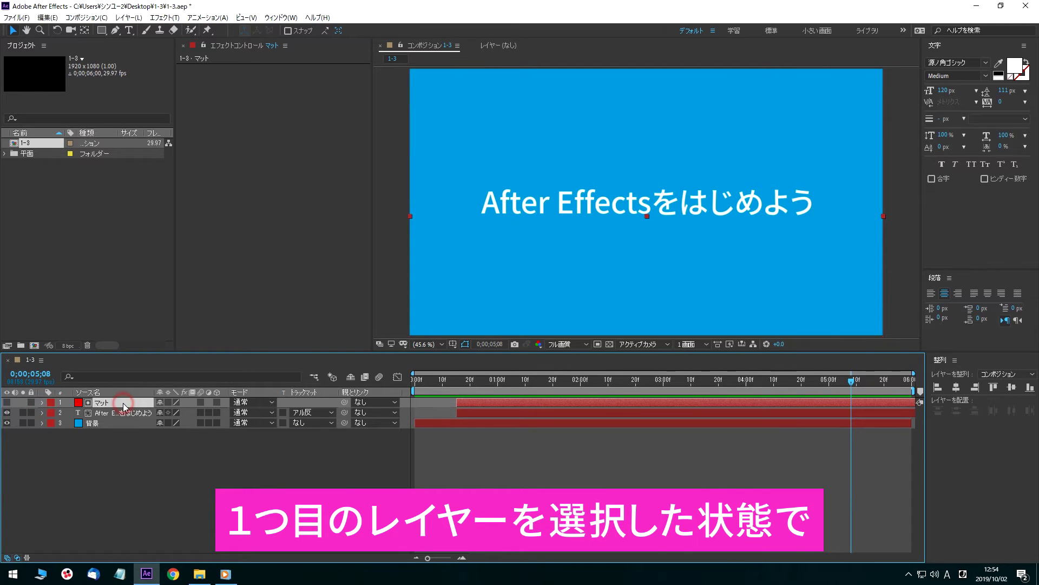
{"action": "left_click", "coordinate": [130, 414], "text": "shift"}
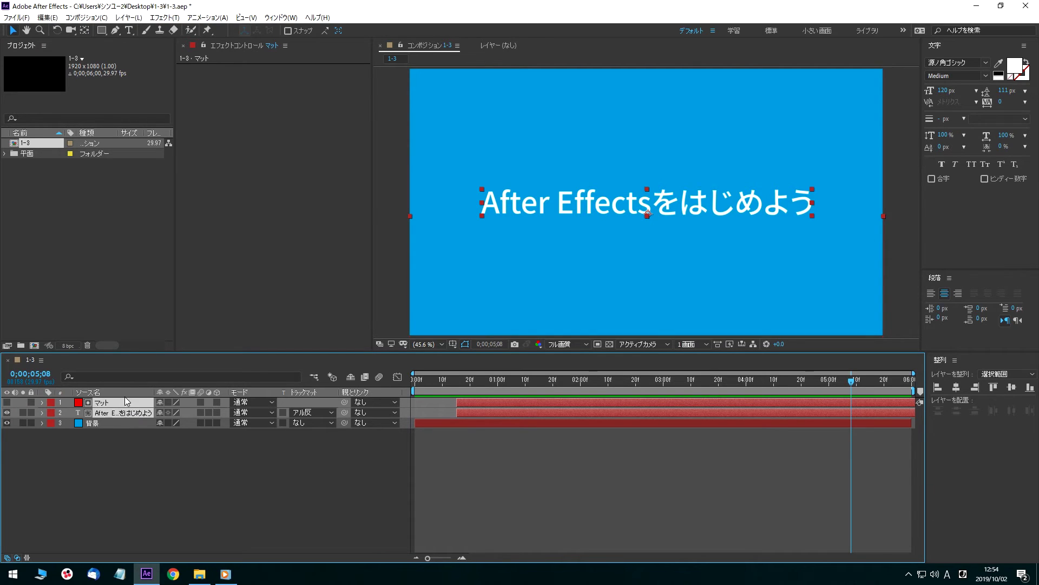
{"action": "left_click", "coordinate": [47, 18]}
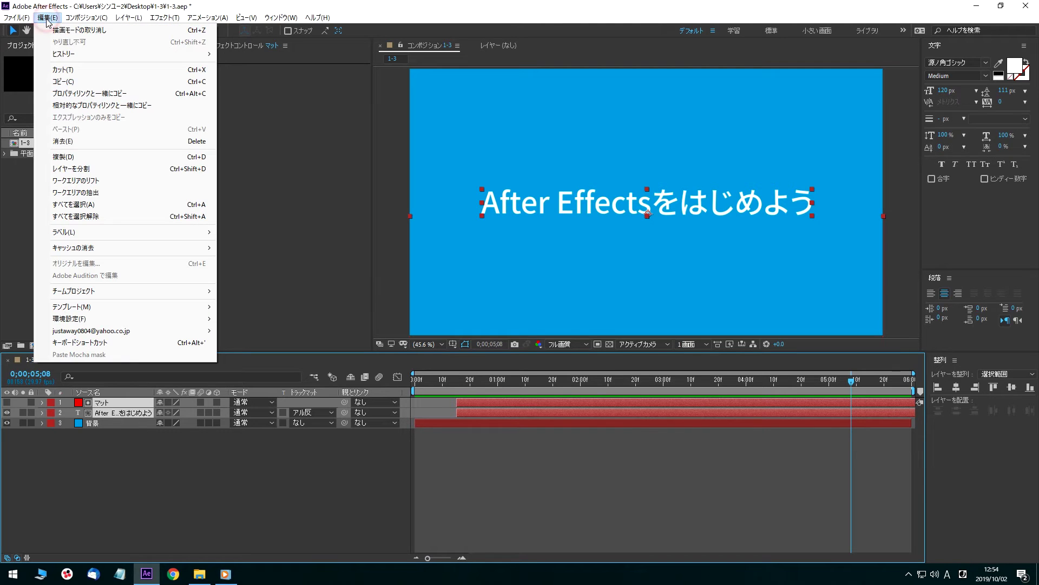
{"action": "left_click", "coordinate": [111, 157]}
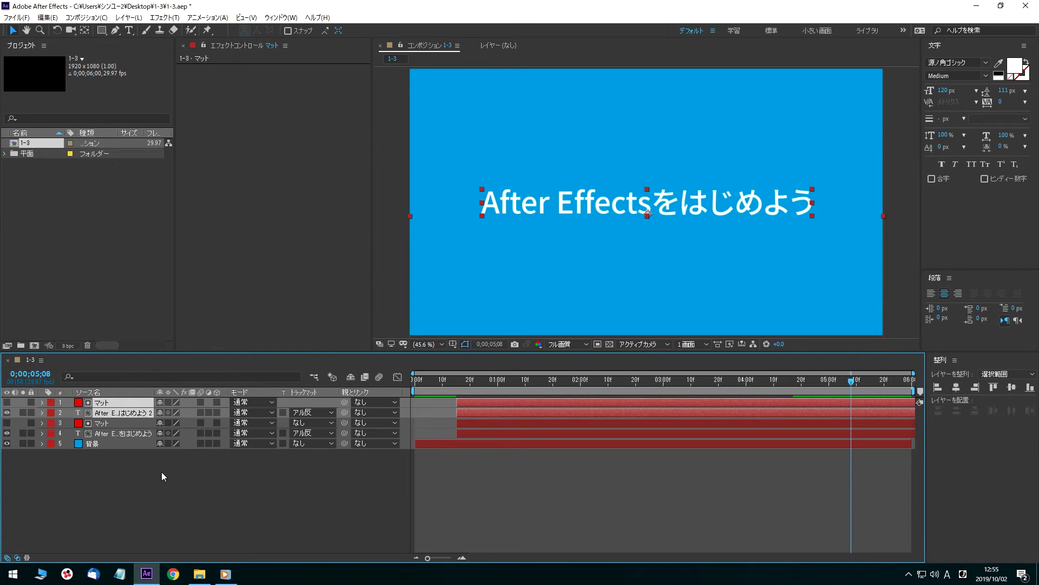
- Start the duplicated マット and text layers at 0;00;00;10 and move them below the original pair in the layer stack
{"action": "left_click", "coordinate": [49, 373]}
{"action": "left_click", "coordinate": [37, 373]}
{"action": "key", "text": "BackSpace"}
{"action": "type", "text": "6"}
{"action": "key", "text": "BackSpace"}
{"action": "type", "text": "0"}
{"action": "key", "text": "Right"}
{"action": "key", "text": "Right"}
{"action": "key", "text": "Right"}
{"action": "key", "text": "BackSpace"}
{"action": "key", "text": "BackSpace"}
{"action": "type", "text": "10"}
{"action": "key", "text": "Return"}
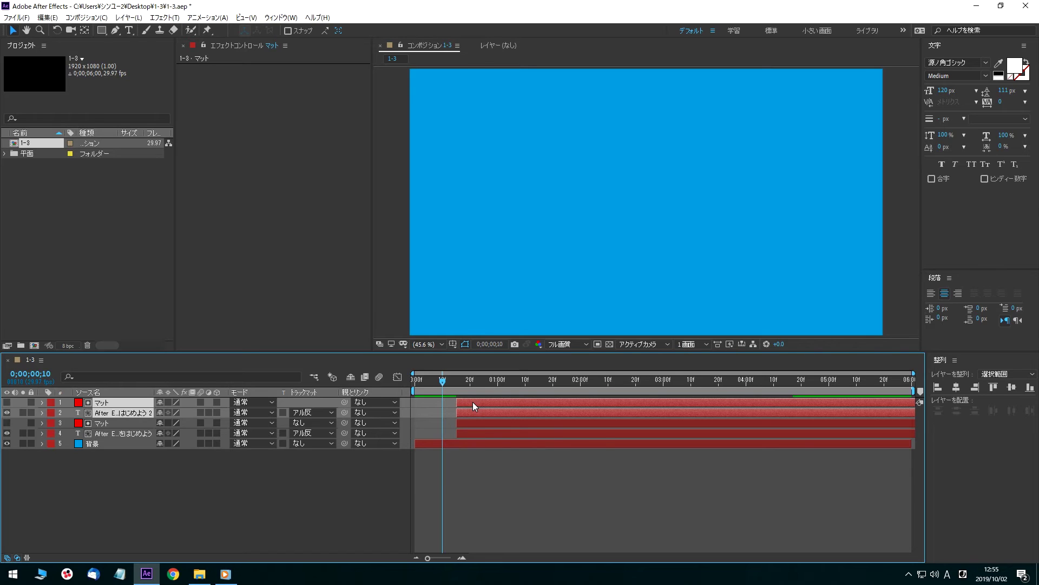
{"action": "left_click_drag", "start_coordinate": [469, 401], "coordinate": [459, 401]}
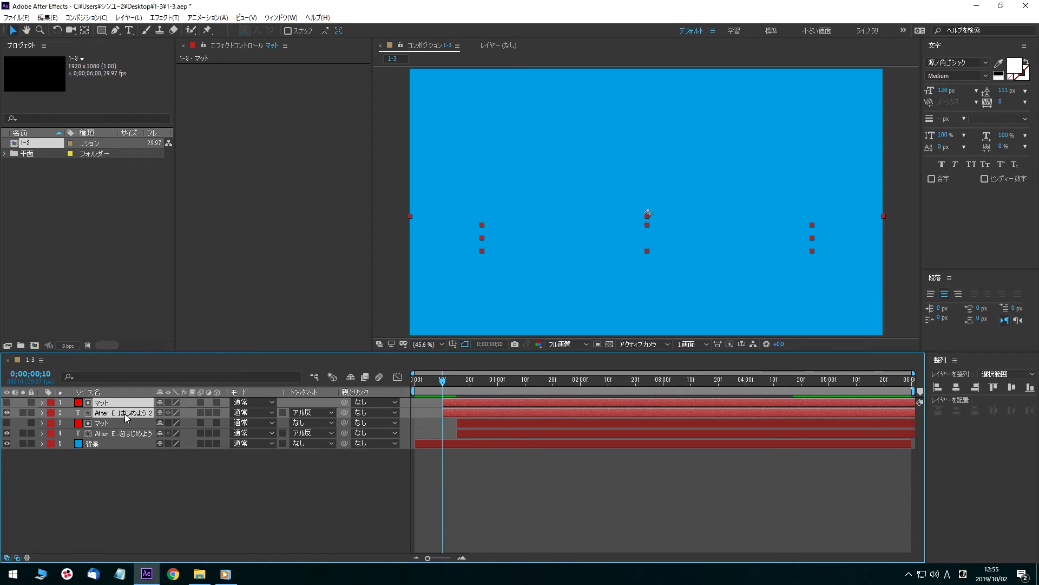
{"action": "left_click_drag", "start_coordinate": [124, 413], "coordinate": [129, 438]}
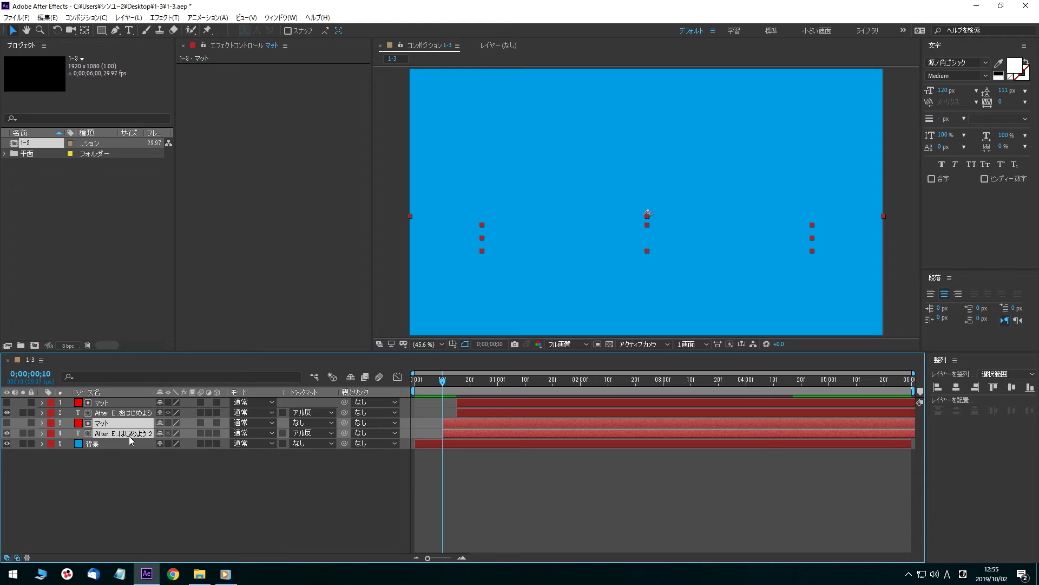
- Set the duplicated text layer's fill colour to #077399, preview the animation, and deselect the layer
{"action": "left_click", "coordinate": [125, 434]}
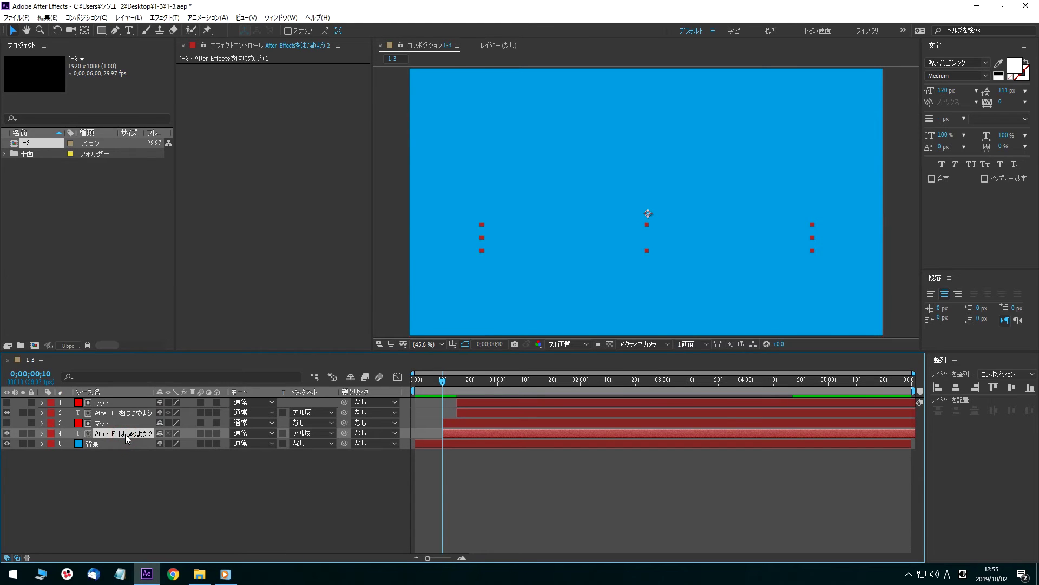
{"action": "left_click", "coordinate": [1015, 68]}
{"action": "type", "text": "077399"}
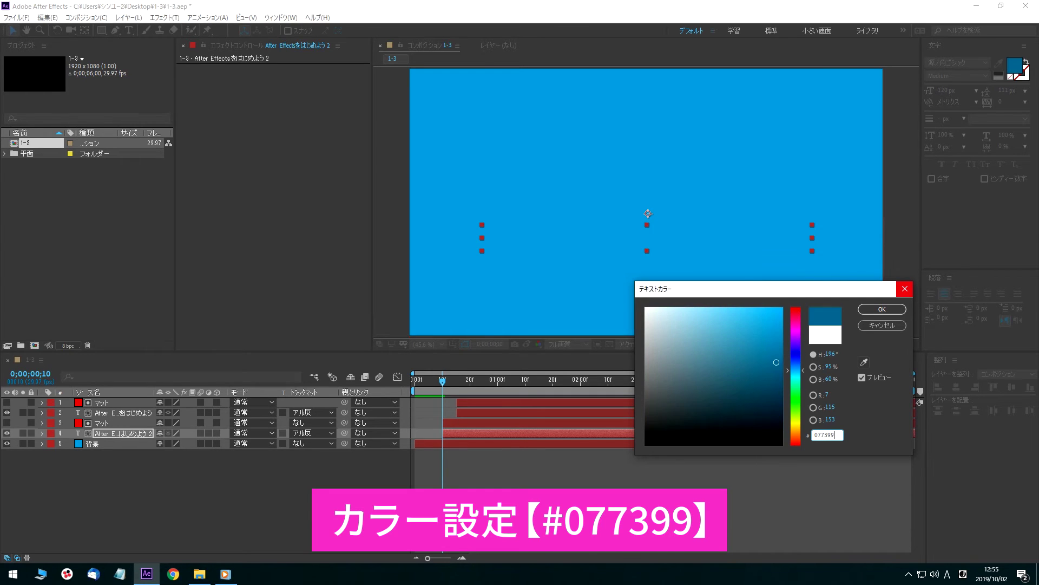
{"action": "left_click", "coordinate": [883, 309]}
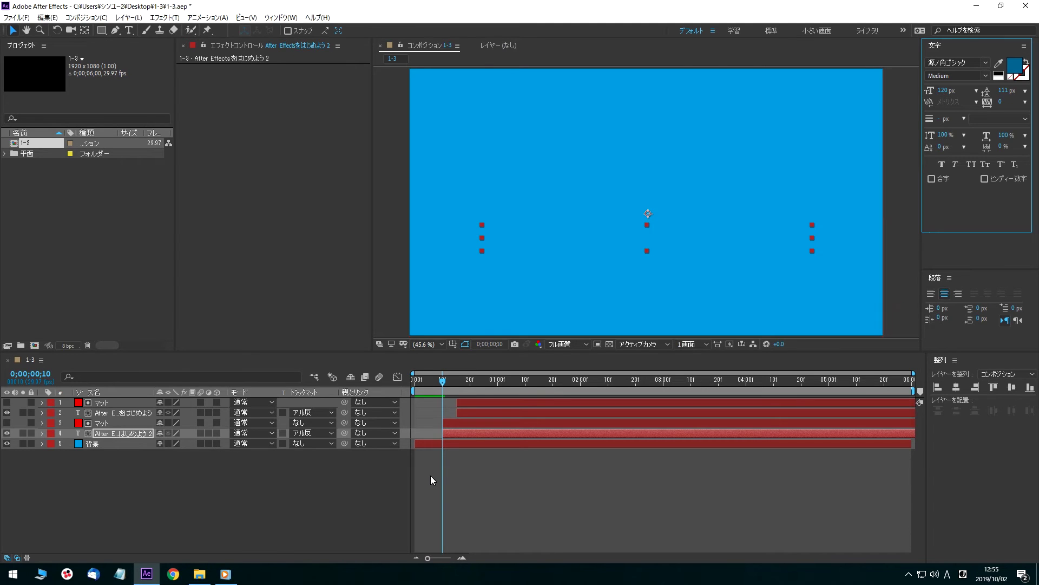
{"action": "key", "text": "space"}
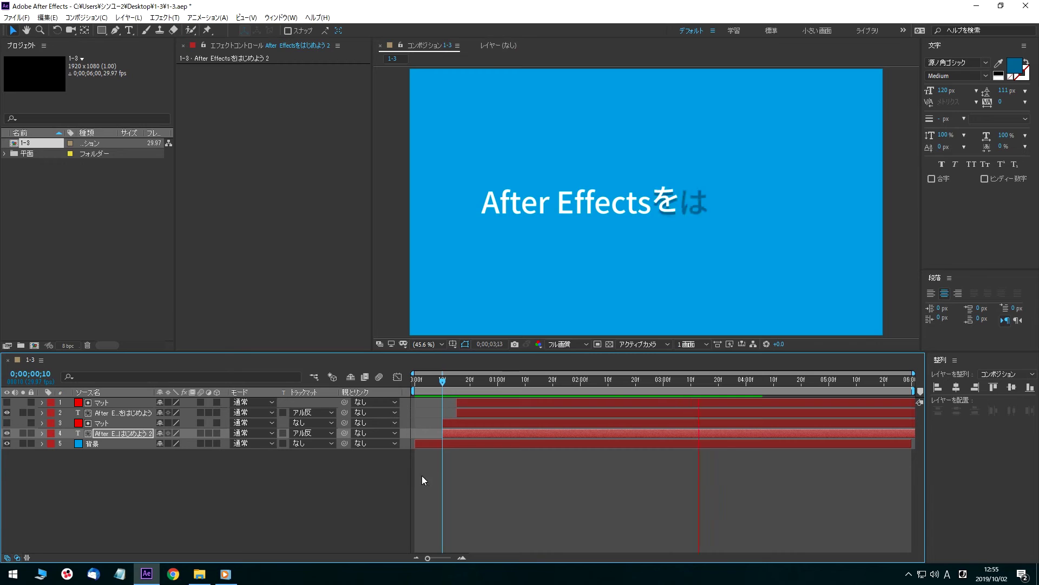
{"action": "left_click", "coordinate": [392, 476]}
{"action": "key", "text": "g"}
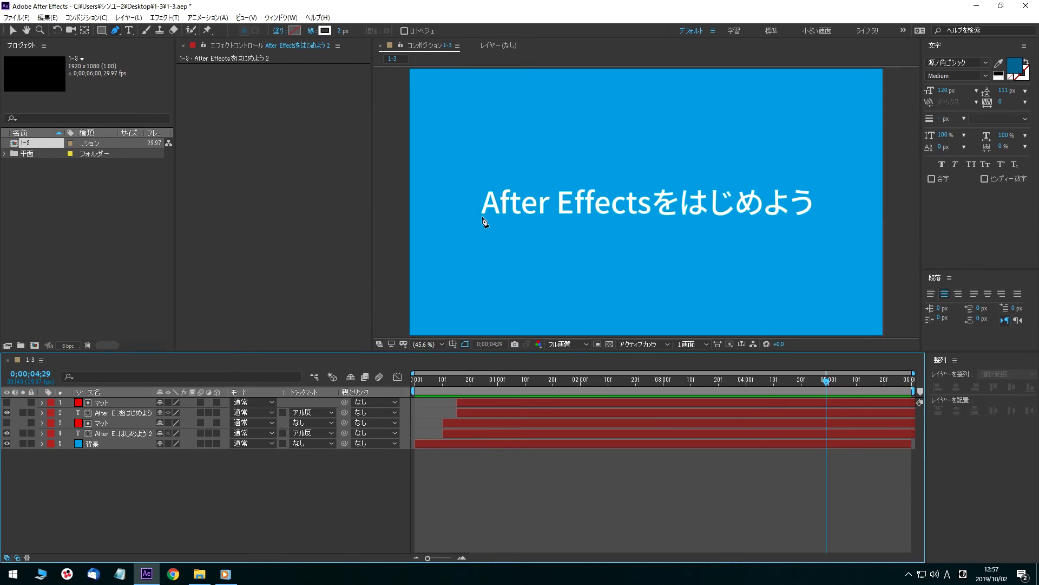
{"action": "key", "text": "Home"}
{"action": "key", "text": "v"}
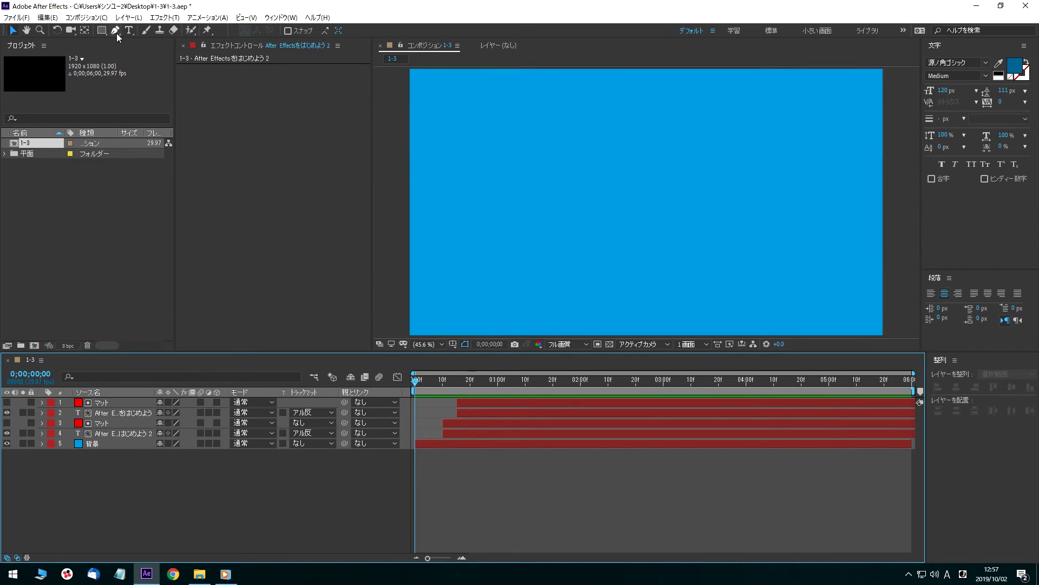
- At 0;00;04;29, draw a straight underline beneath the full width of the title text with the Pen tool
{"action": "left_click", "coordinate": [116, 31]}
{"action": "left_click_drag", "start_coordinate": [625, 382], "coordinate": [826, 392]}
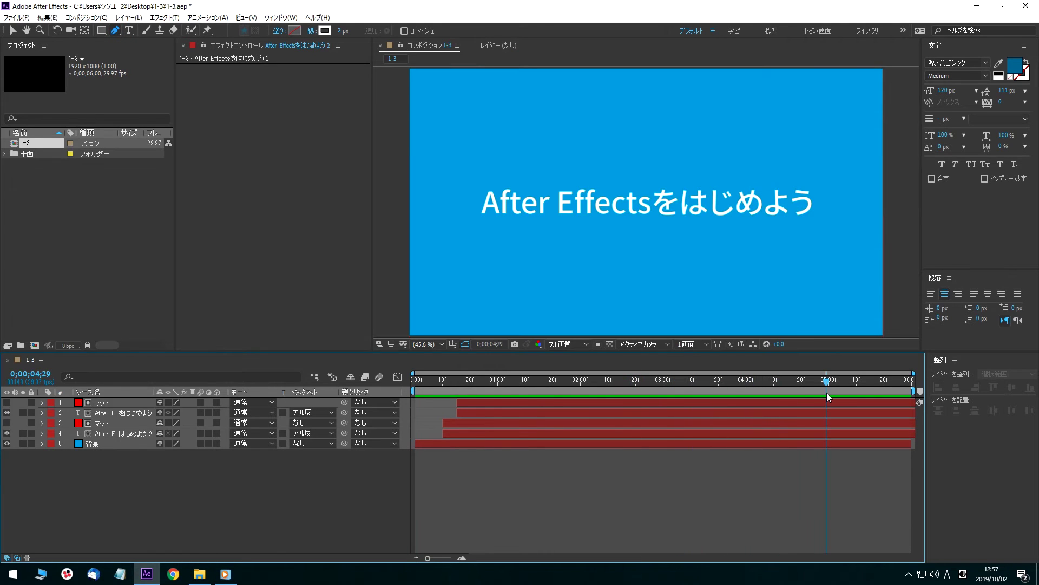
{"action": "left_click", "coordinate": [481, 218]}
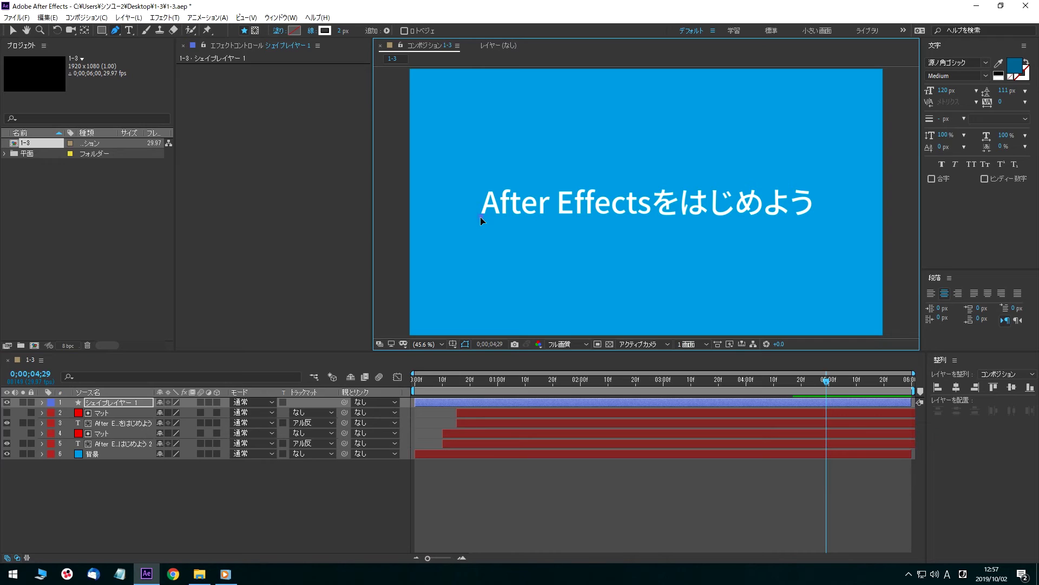
{"action": "left_click", "coordinate": [811, 216]}
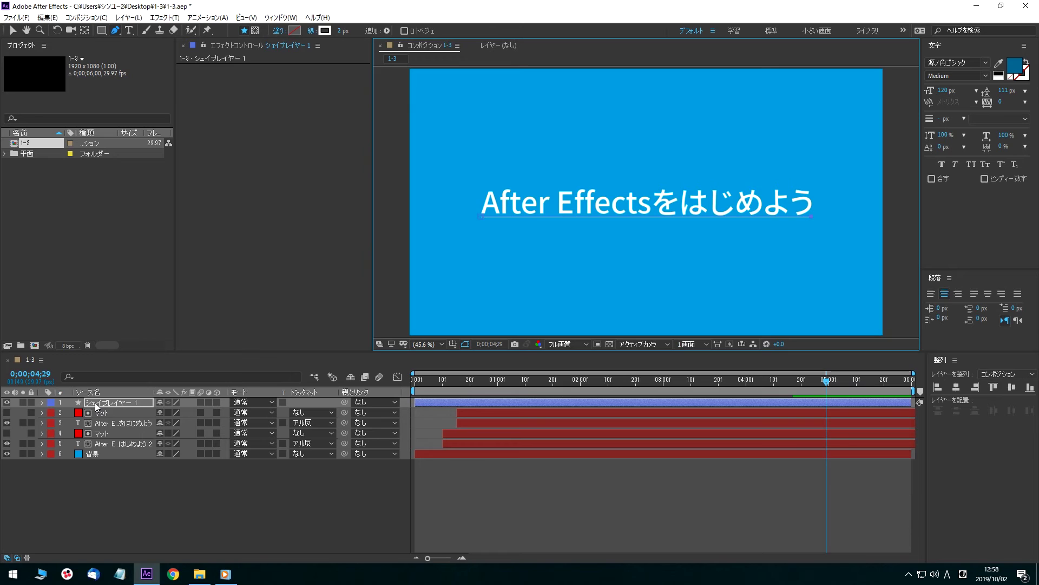
- Set the stroke width (線幅) of the underline's 線 1 to 5
{"action": "left_click", "coordinate": [42, 403]}
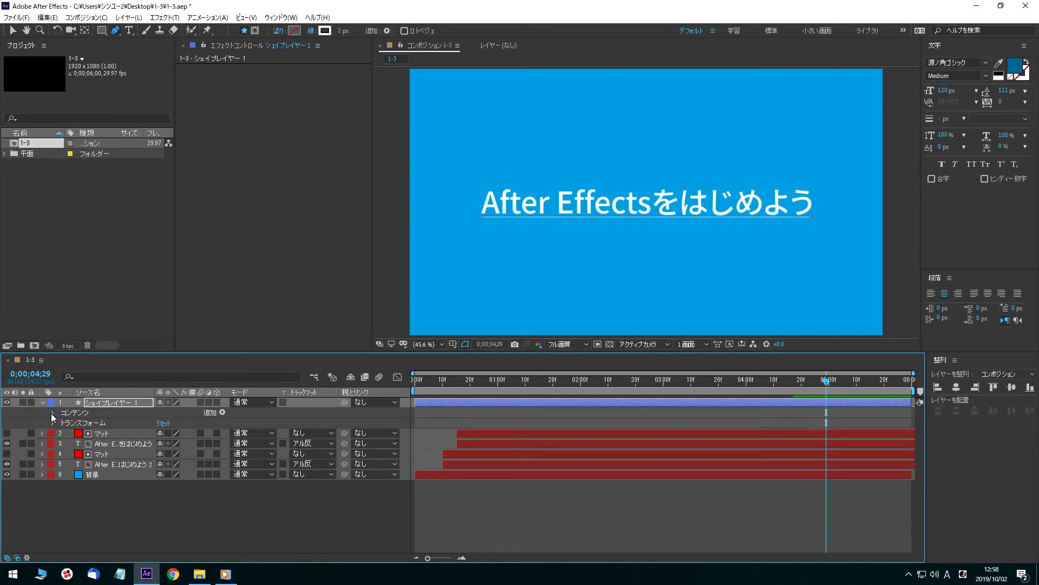
{"action": "left_click", "coordinate": [52, 414]}
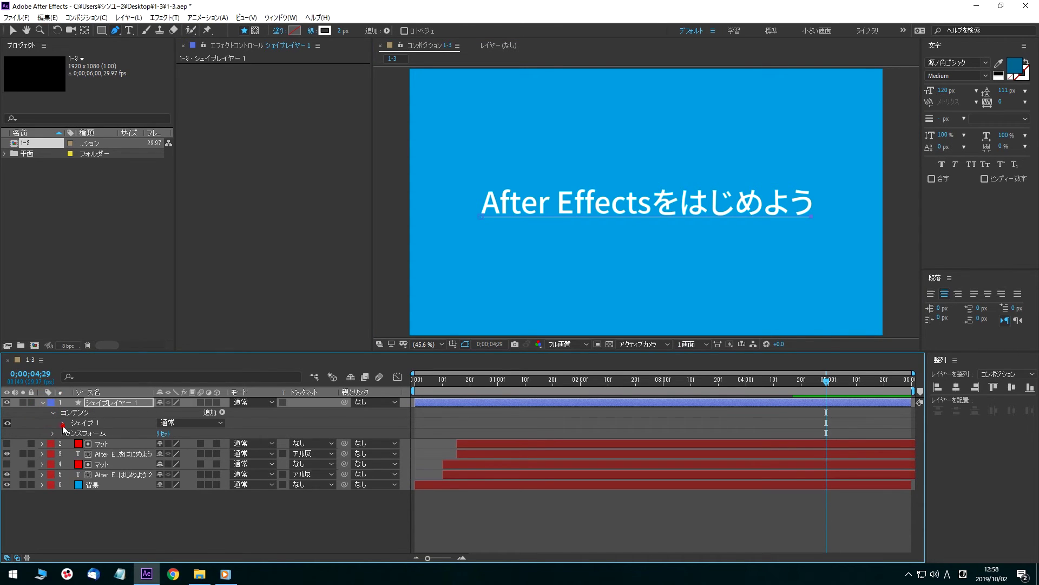
{"action": "left_click", "coordinate": [63, 423]}
{"action": "left_click", "coordinate": [74, 443]}
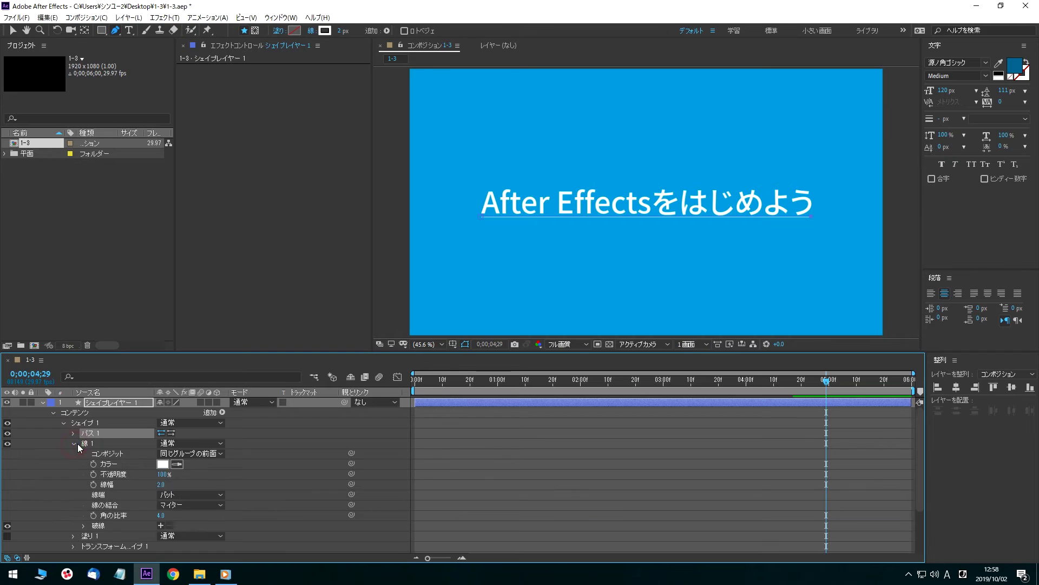
{"action": "left_click", "coordinate": [161, 484]}
{"action": "type", "text": "5"}
{"action": "key", "text": "Return"}
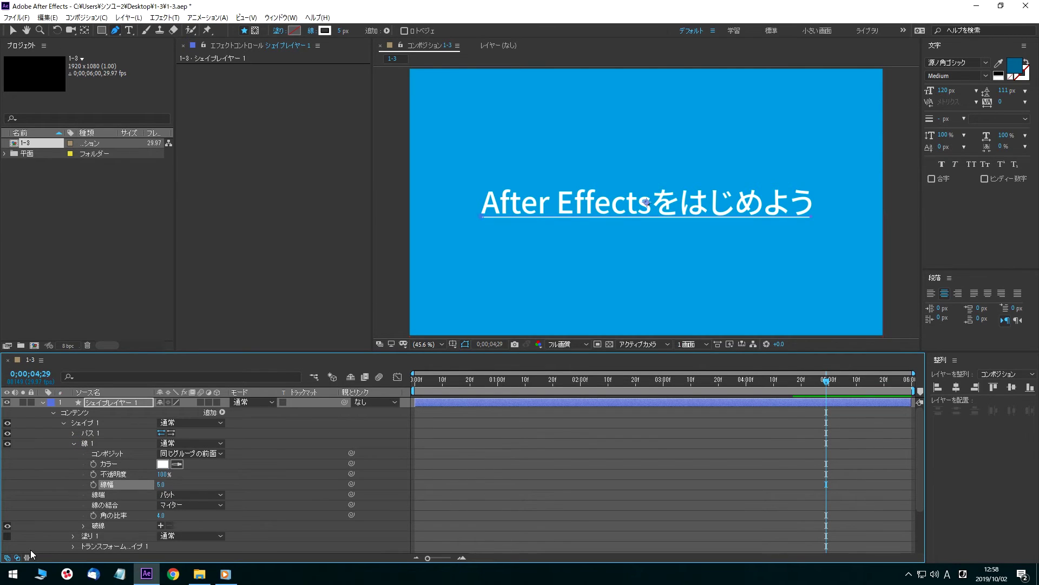
- Check the underline's fill visibility and its stroke and fill options
{"action": "left_click", "coordinate": [8, 537]}
{"action": "left_click", "coordinate": [8, 537]}
{"action": "left_click", "coordinate": [311, 30]}
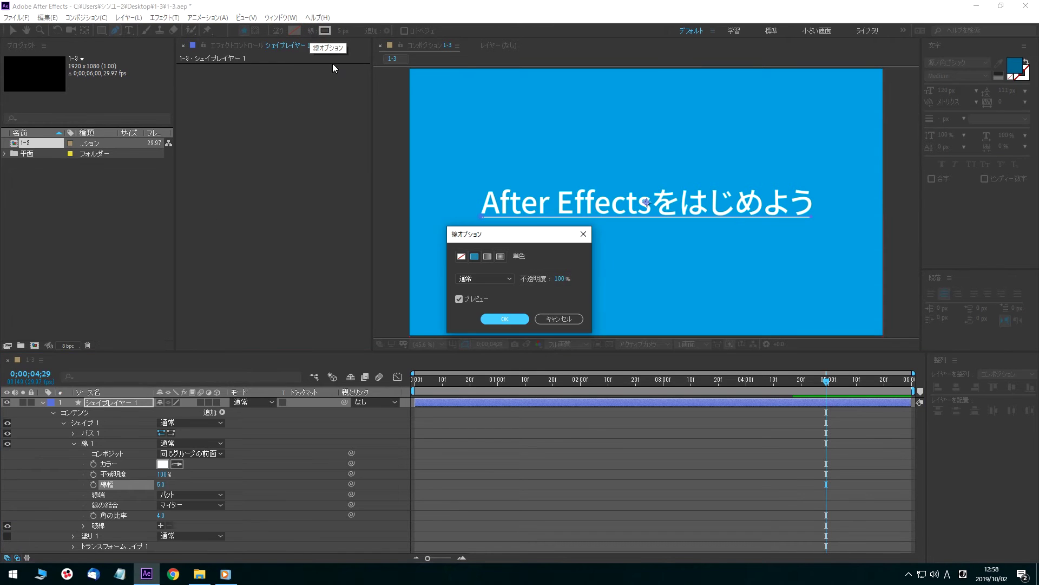
{"action": "left_click", "coordinate": [545, 319]}
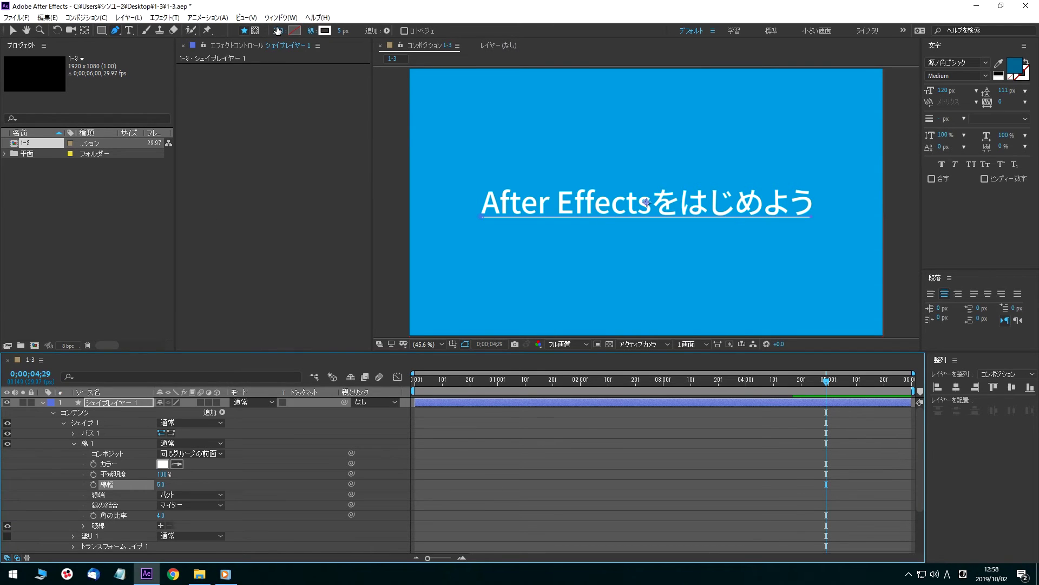
{"action": "left_click", "coordinate": [277, 31]}
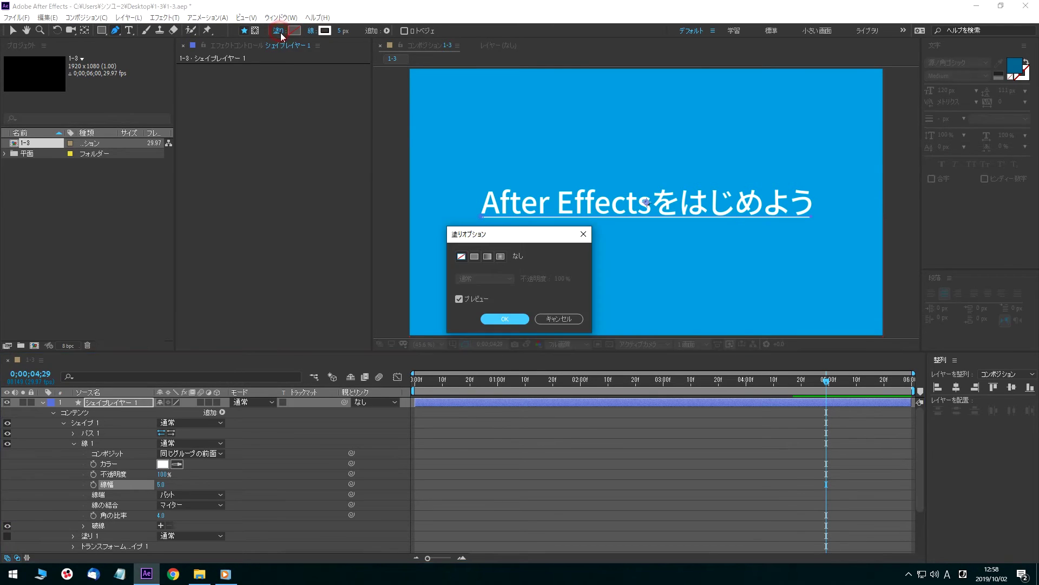
{"action": "left_click", "coordinate": [543, 321]}
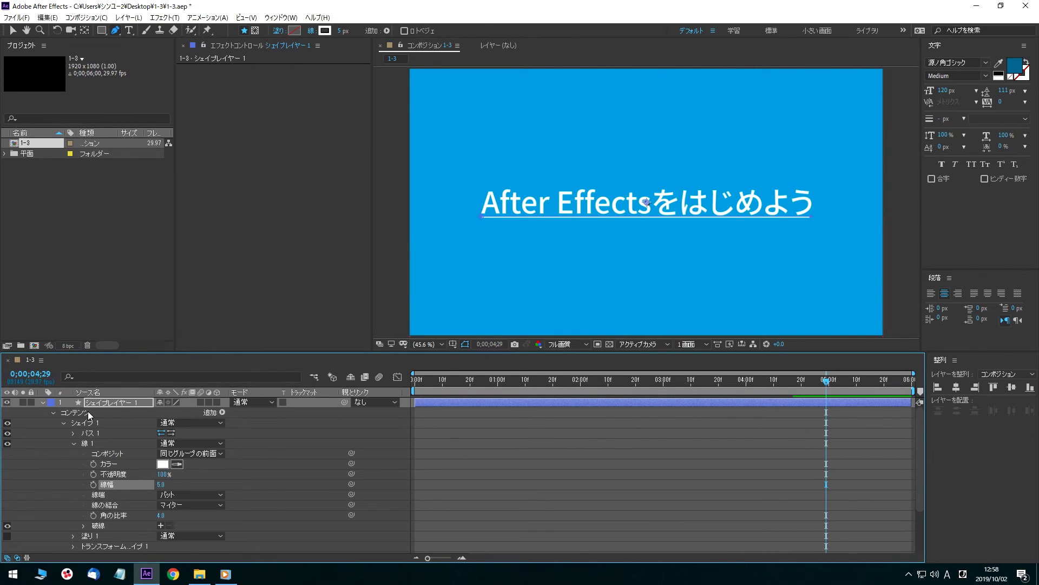
- Add パスのトリミング to the underline's シェイプ 1, collapse 線 1, and move the trim below 塗り 1
{"action": "left_click", "coordinate": [222, 412]}
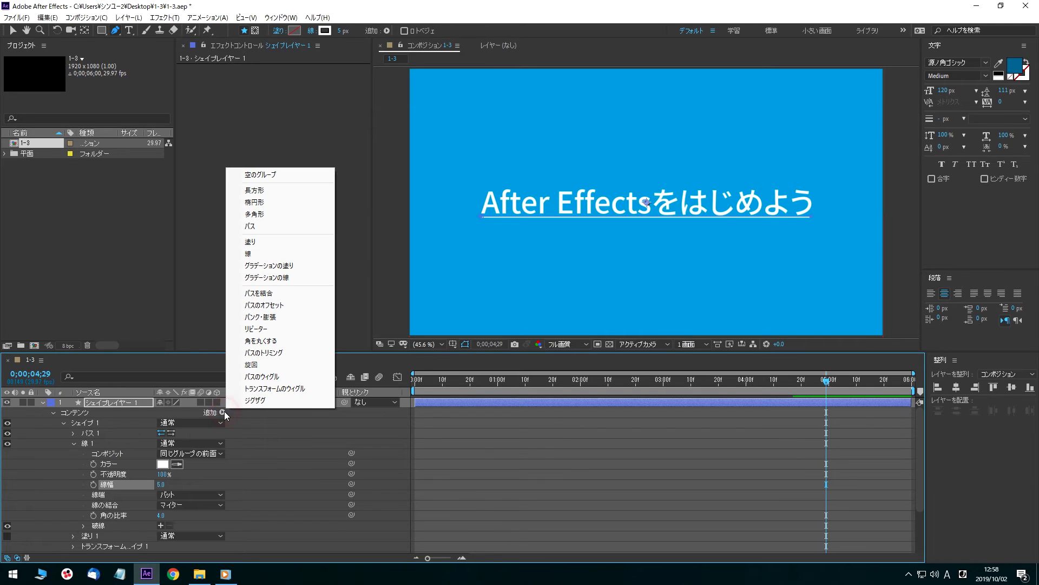
{"action": "left_click", "coordinate": [296, 355]}
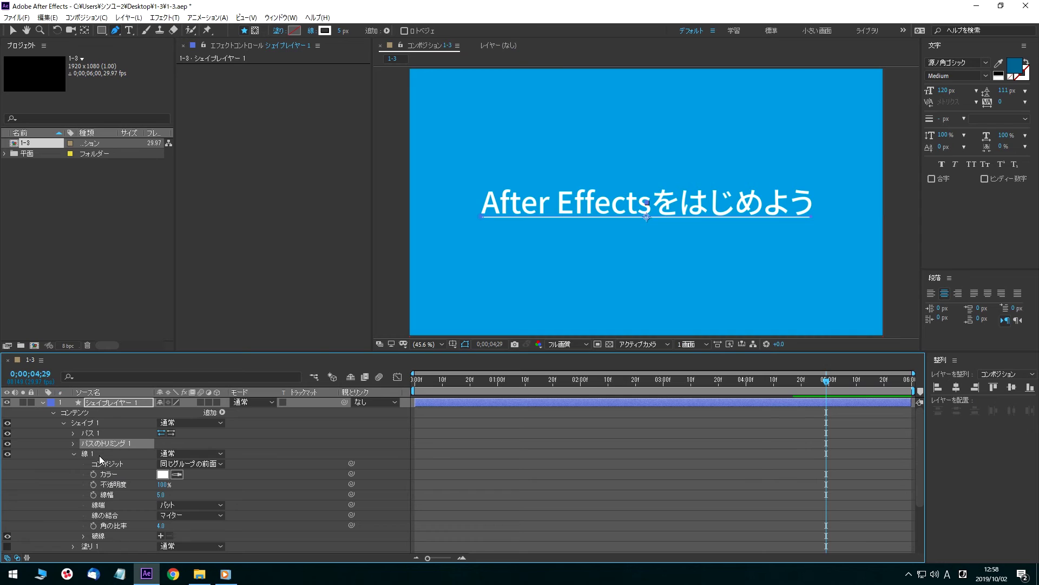
{"action": "left_click", "coordinate": [74, 454]}
{"action": "left_click_drag", "start_coordinate": [118, 444], "coordinate": [123, 471]}
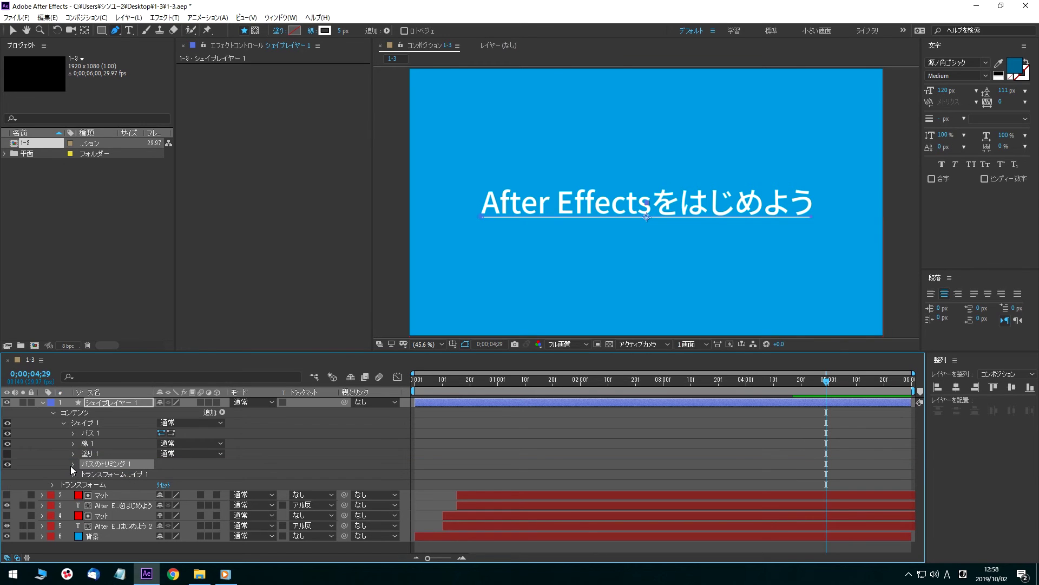
- At 0;00;00;00, set the 終了点 of パスのトリミング 1 to 0% and start keyframing it
{"action": "left_click", "coordinate": [28, 376]}
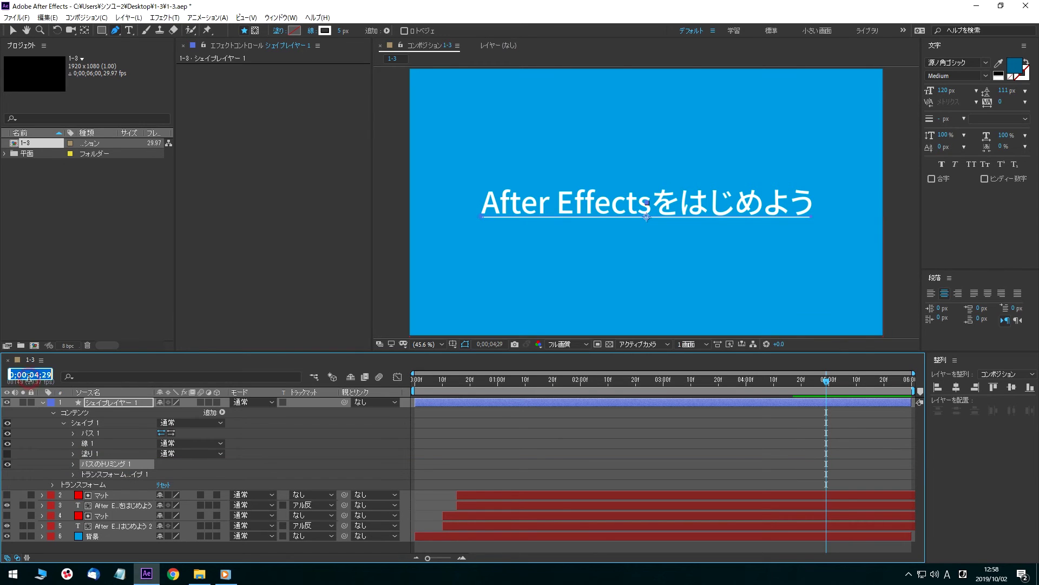
{"action": "left_click", "coordinate": [35, 374]}
{"action": "key", "text": "Delete"}
{"action": "key", "text": "Delete"}
{"action": "key", "text": "Delete"}
{"action": "key", "text": "Delete"}
{"action": "type", "text": "0"}
{"action": "key", "text": "Return"}
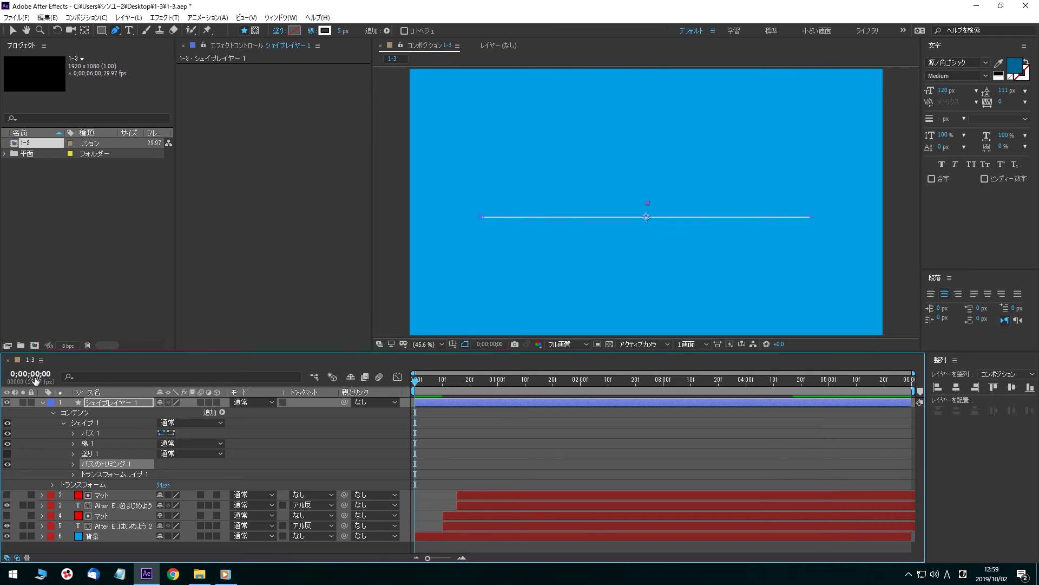
{"action": "left_click", "coordinate": [73, 464]}
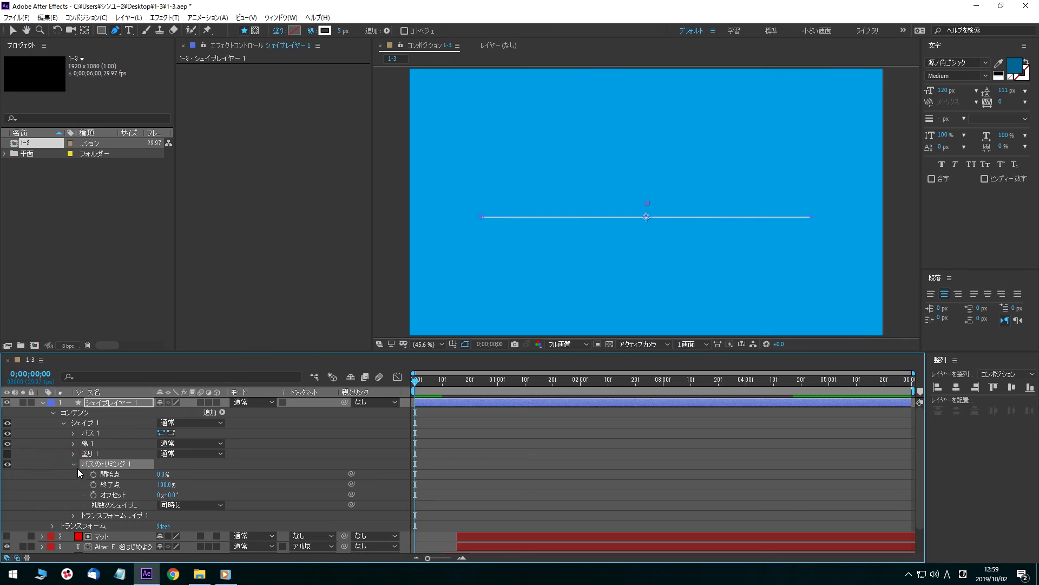
{"action": "left_click", "coordinate": [165, 484]}
{"action": "type", "text": "0"}
{"action": "key", "text": "Return"}
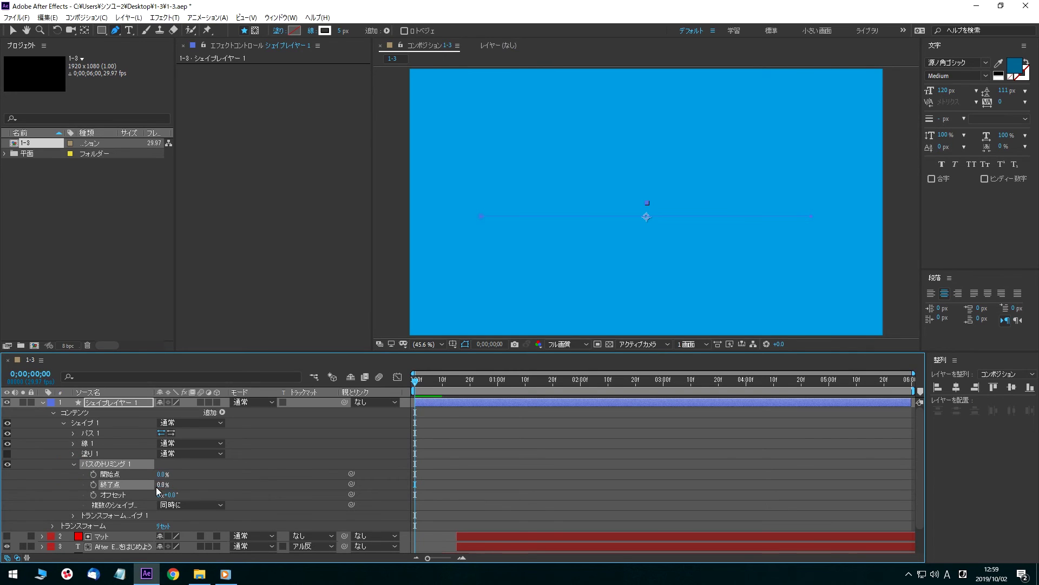
{"action": "left_click", "coordinate": [93, 484]}
- At 0;00;02;00, set the trim's 終了点 to 100% to keyframe the fully drawn underline
{"action": "left_click", "coordinate": [40, 374]}
{"action": "left_click", "coordinate": [40, 375]}
{"action": "key", "text": "BackSpace"}
{"action": "type", "text": "2"}
{"action": "key", "text": "Return"}
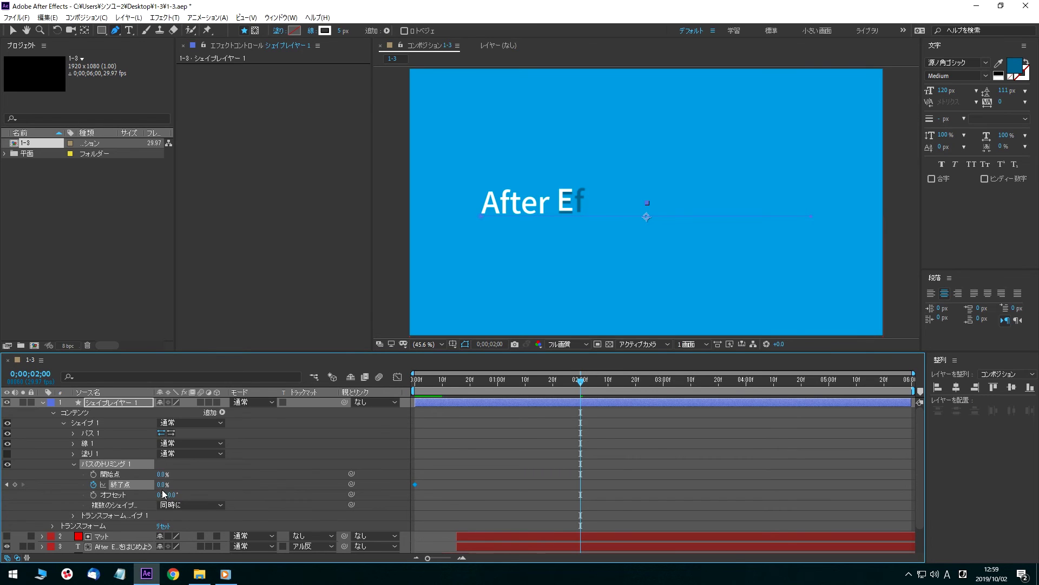
{"action": "left_click", "coordinate": [159, 484]}
{"action": "type", "text": "100"}
{"action": "key", "text": "Return"}
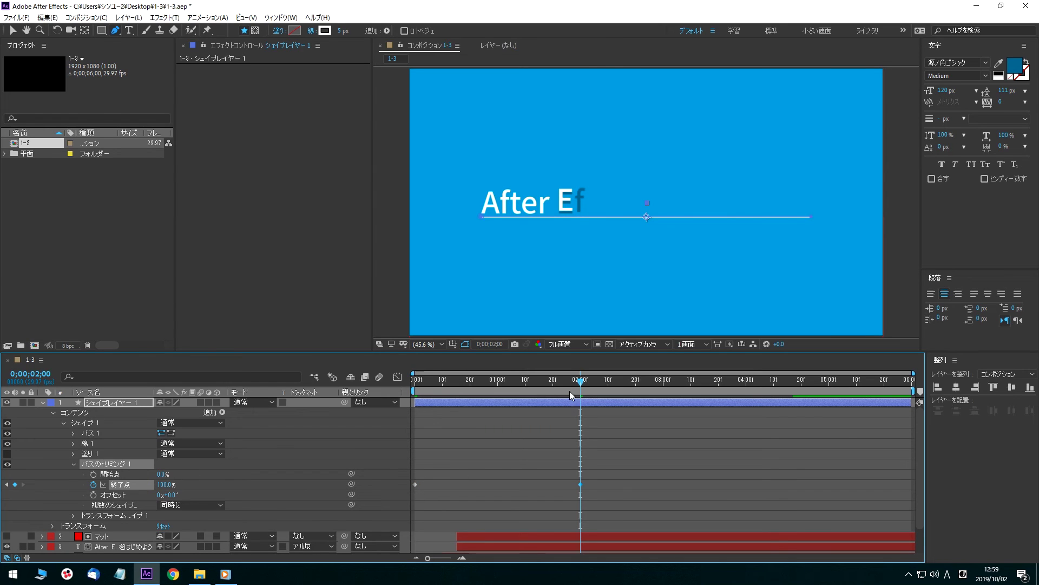
- Play the composition from the beginning twice to review the underline's drawing animation, and return to the first frame
{"action": "left_click", "coordinate": [411, 382]}
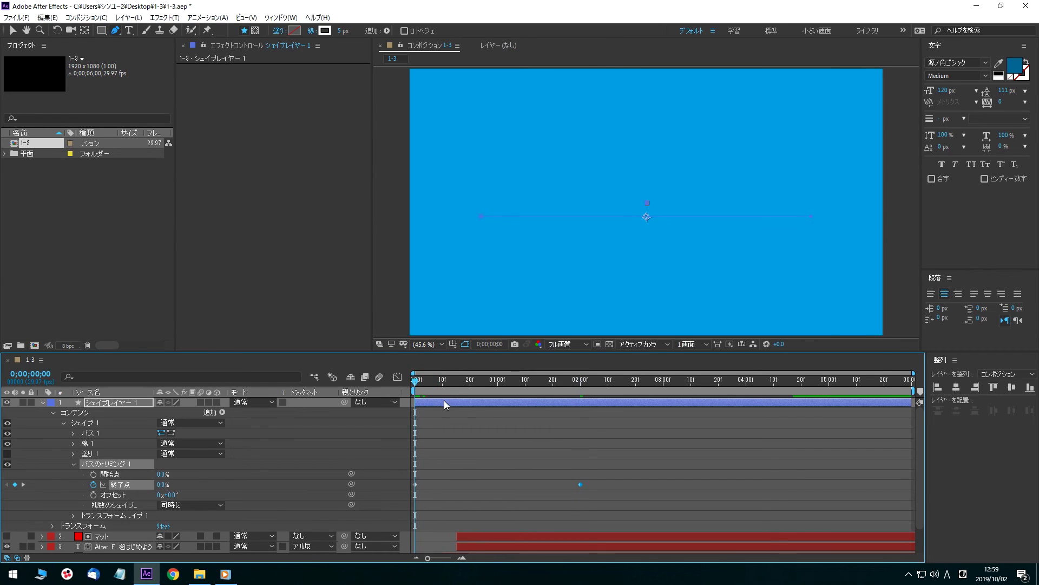
{"action": "key", "text": "space"}
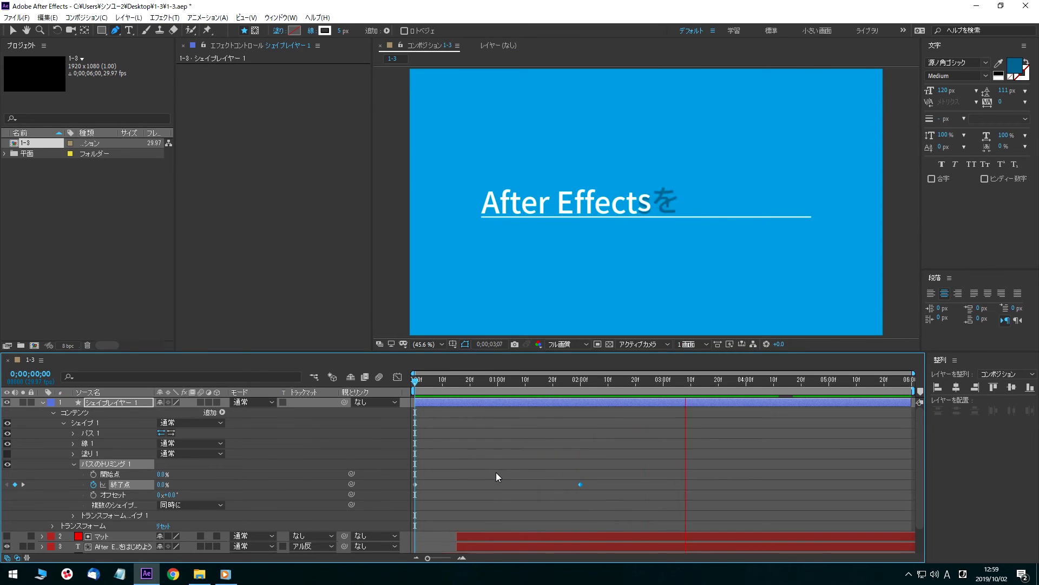
{"action": "key", "text": "space"}
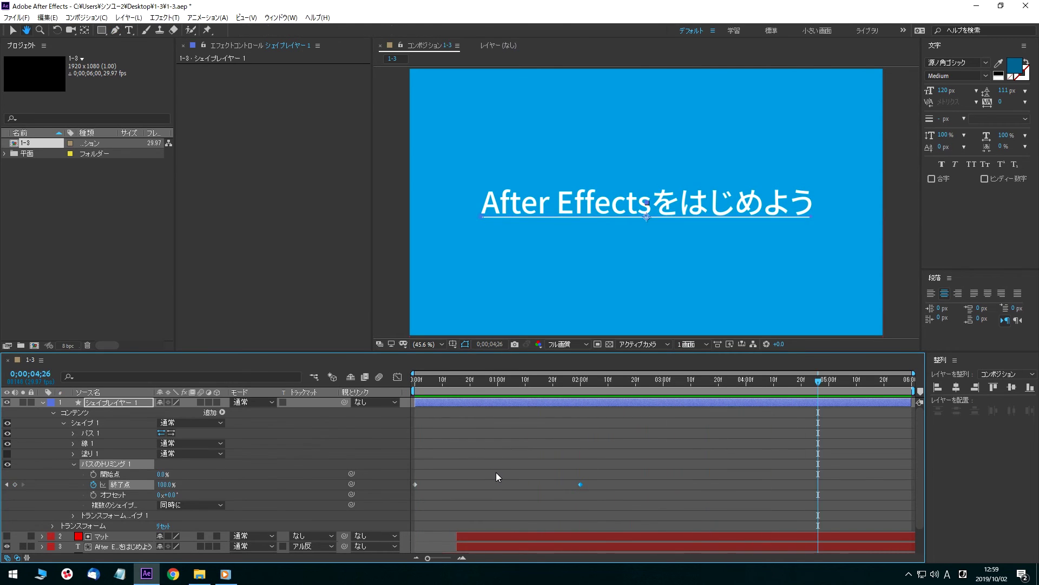
{"action": "key", "text": "Home"}
{"action": "key", "text": "space"}
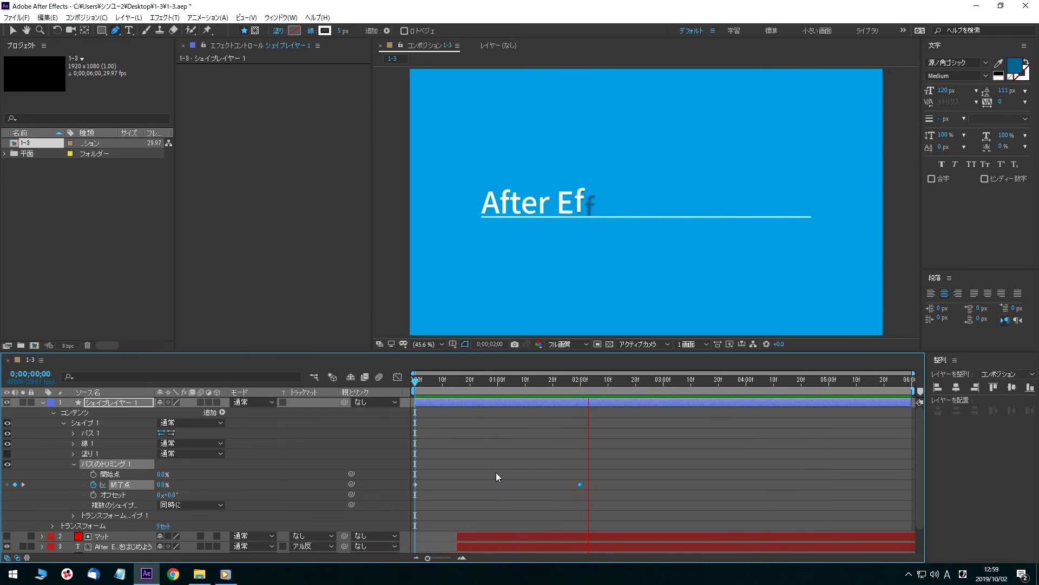
{"action": "key", "text": "space"}
{"action": "key", "text": "Home"}
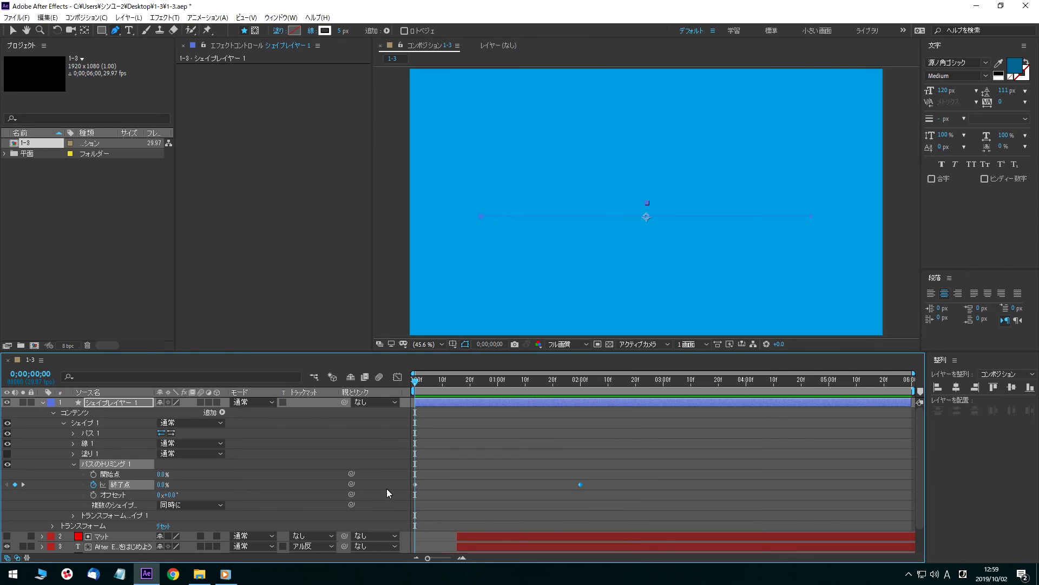
- Apply イージーイーズ to both 終了点 keyframes of the underline's trim and preview the eased motion
{"action": "left_click", "coordinate": [430, 484]}
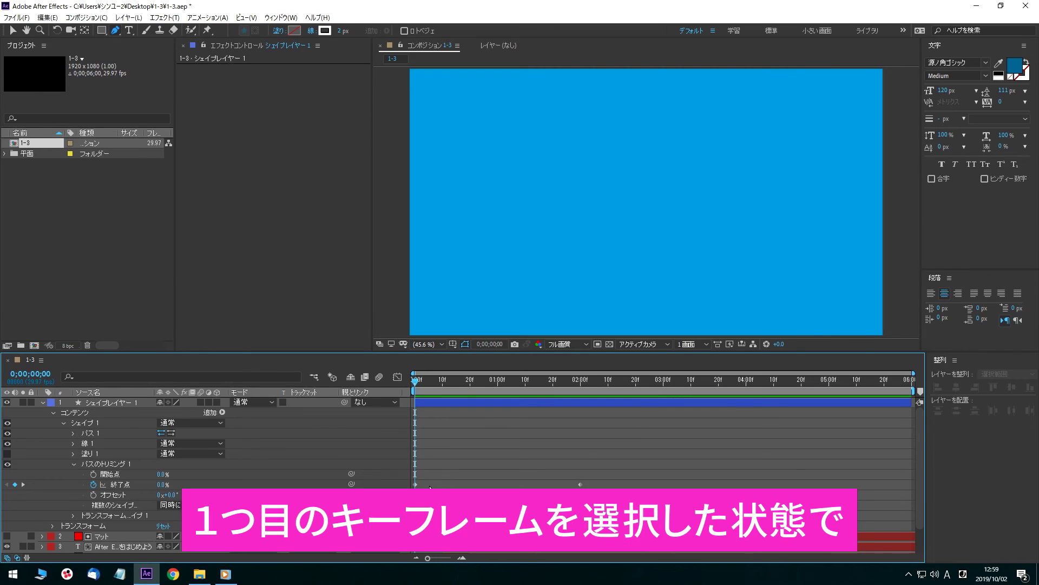
{"action": "left_click", "coordinate": [416, 484]}
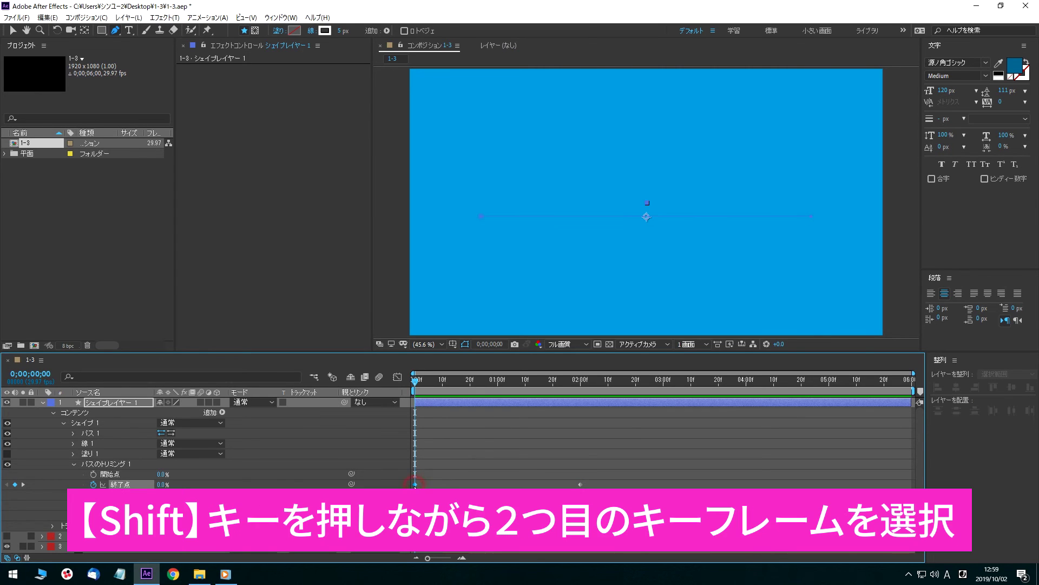
{"action": "left_click", "coordinate": [579, 484], "text": "shift"}
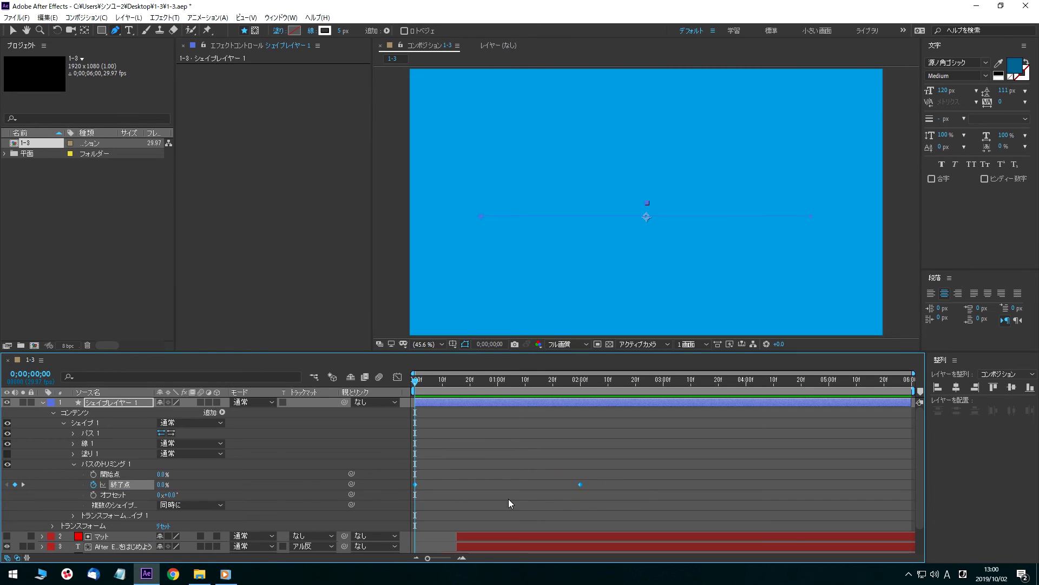
{"action": "right_click", "coordinate": [581, 486]}
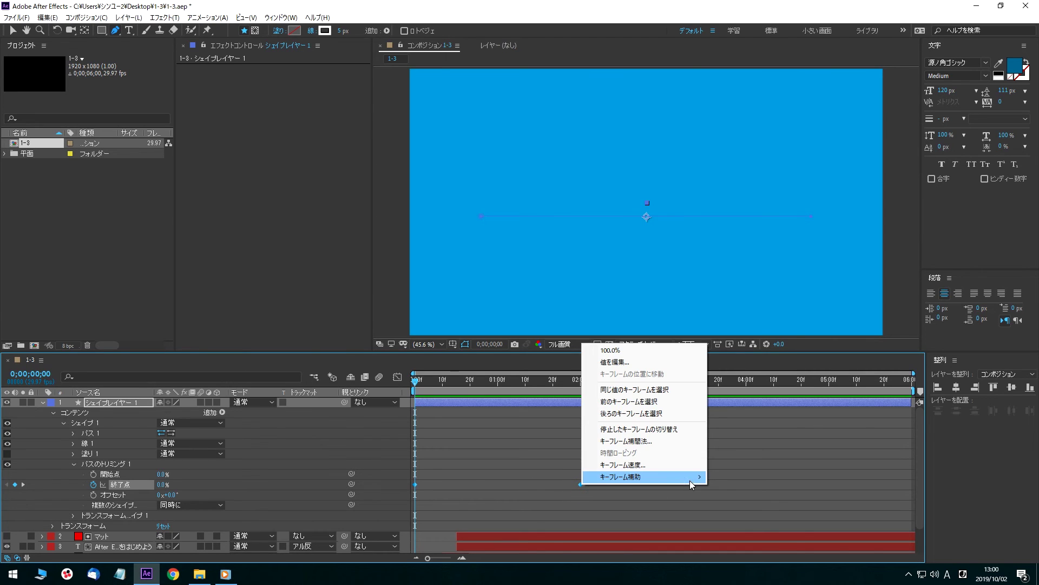
{"action": "mouse_move", "coordinate": [690, 479]}
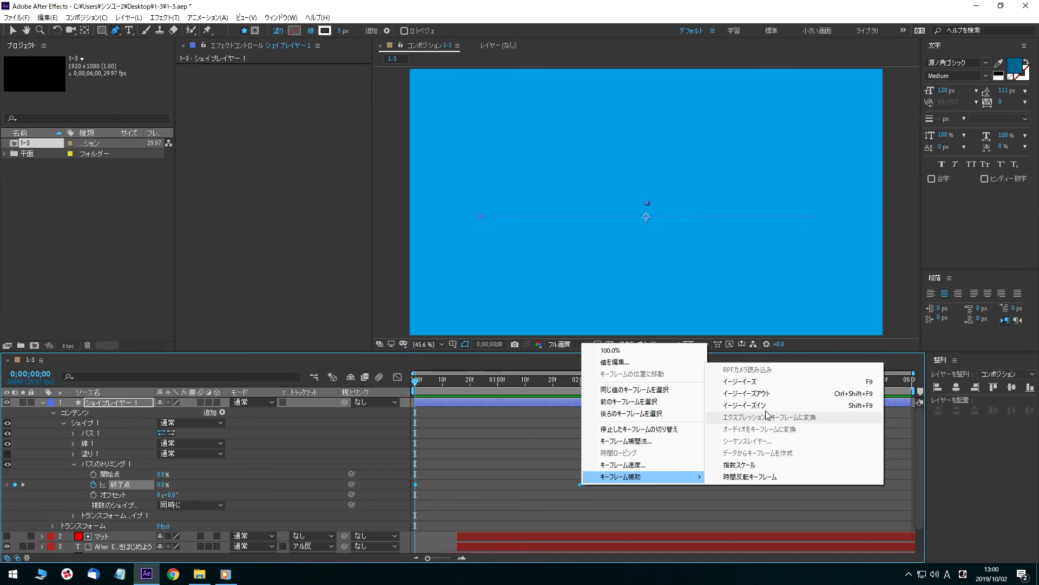
{"action": "left_click", "coordinate": [777, 381]}
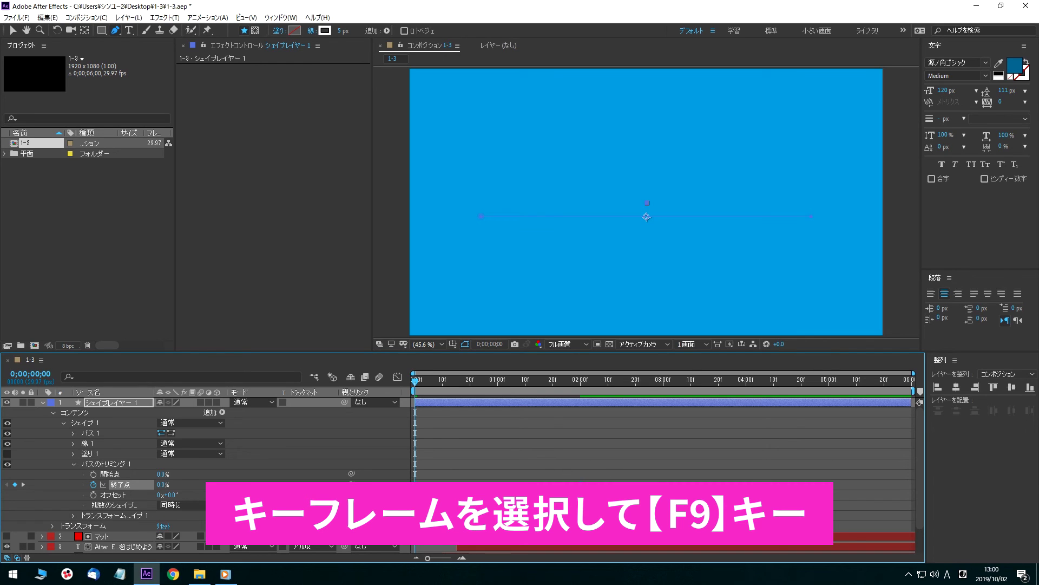
{"action": "key", "text": "space"}
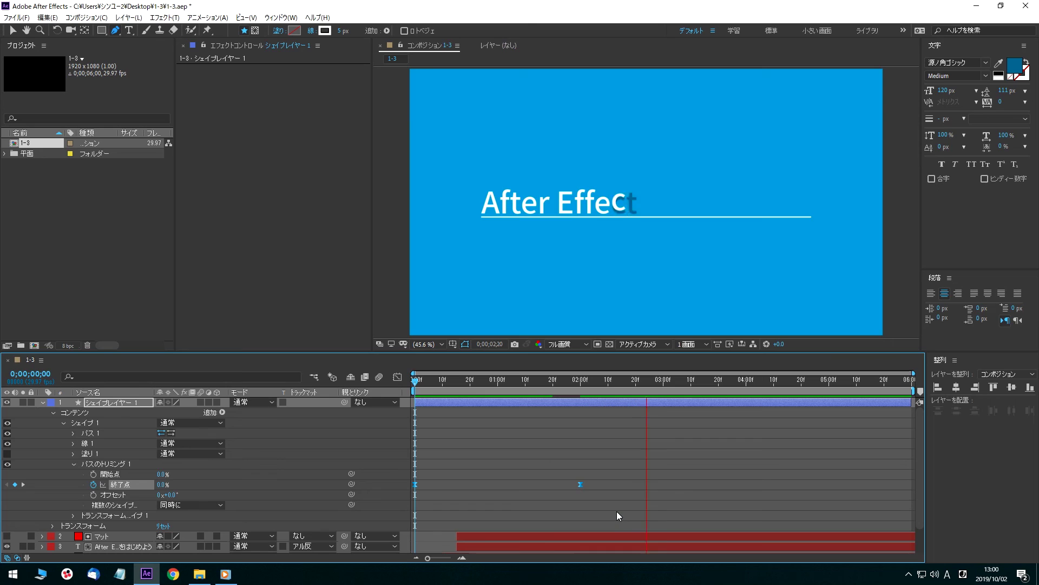
{"action": "key", "text": "space"}
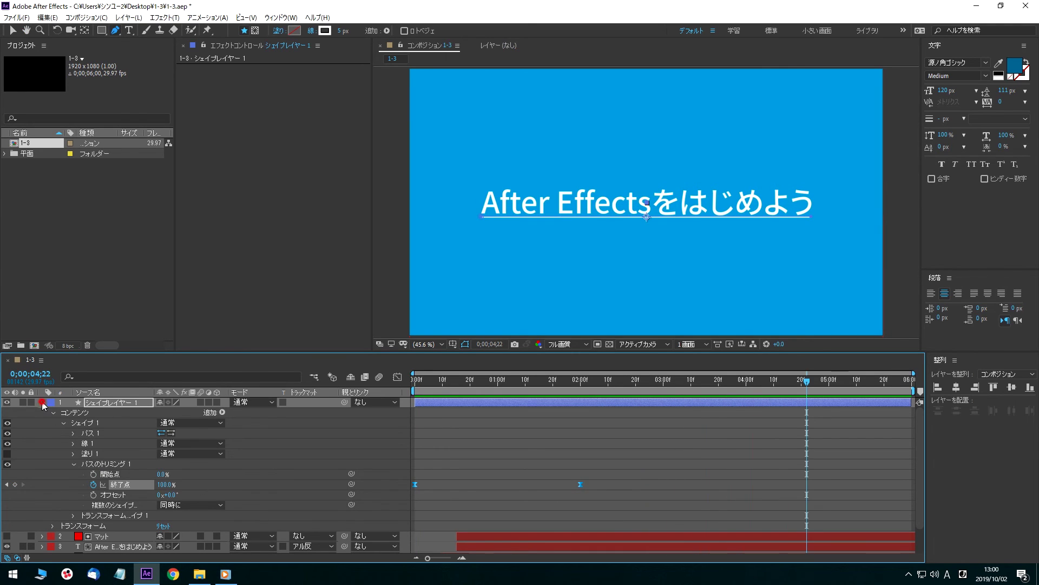
- Collapse シェイプレイヤー 1, move it below the text and matte layers directly above 背景, and preview from the start
{"action": "left_click", "coordinate": [43, 402]}
{"action": "left_click_drag", "start_coordinate": [103, 407], "coordinate": [120, 452]}
{"action": "key", "text": "Home"}
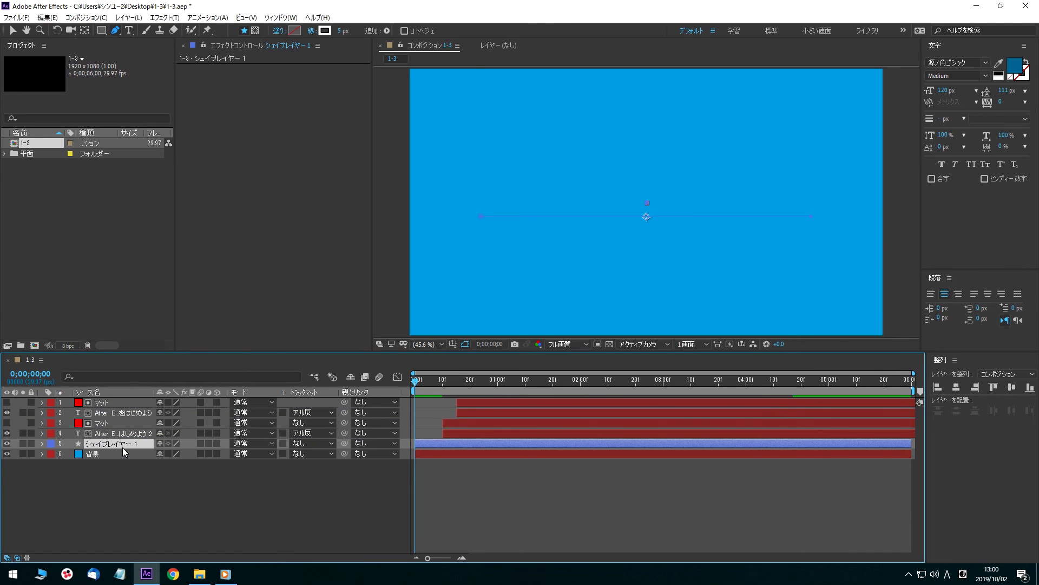
{"action": "key", "text": "space"}
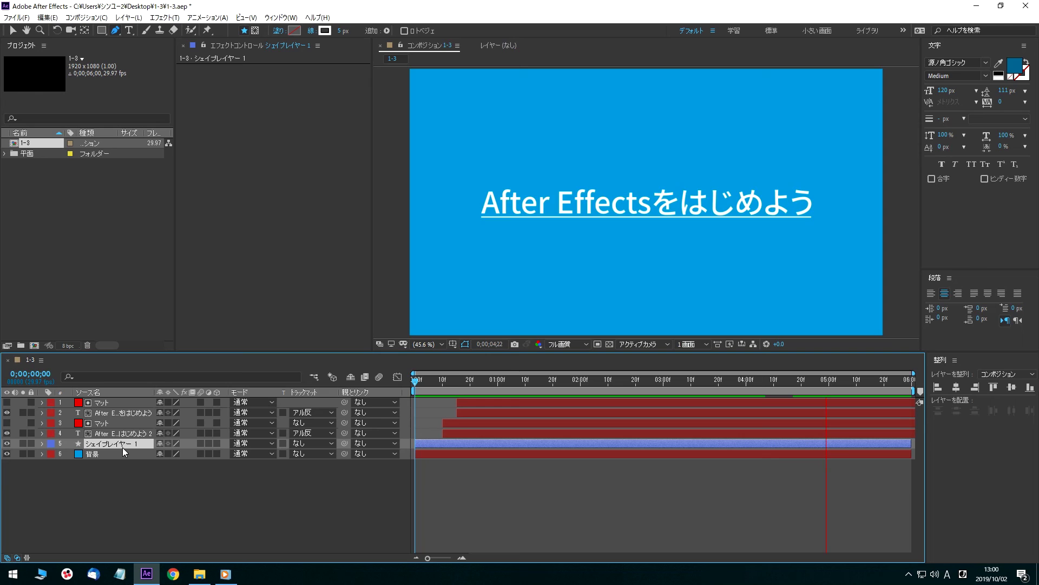
{"action": "key", "text": "space"}
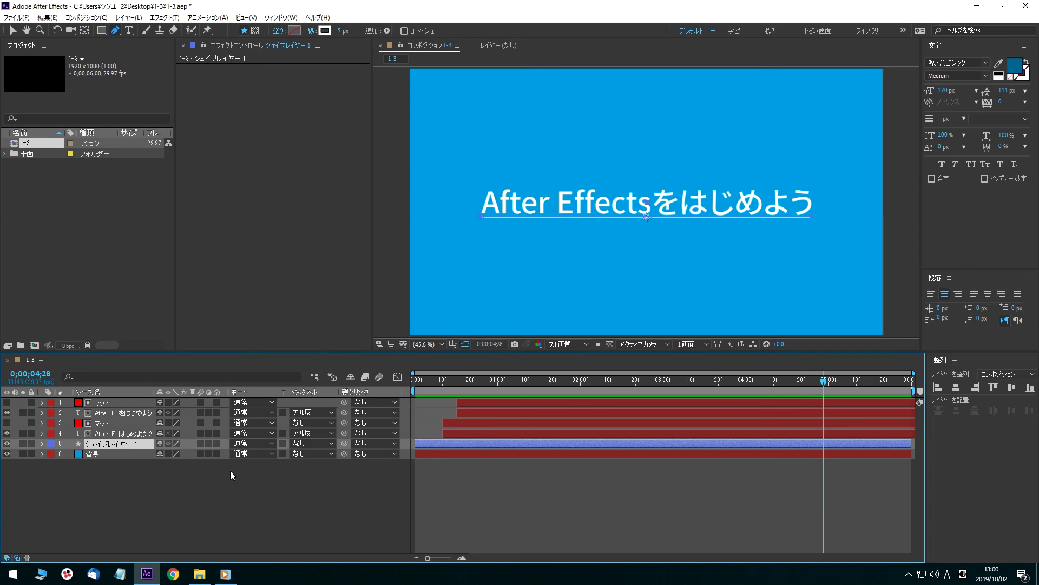
{"action": "left_click", "coordinate": [297, 488]}
{"action": "left_click", "coordinate": [131, 302]}
{"action": "left_click", "coordinate": [263, 255]}
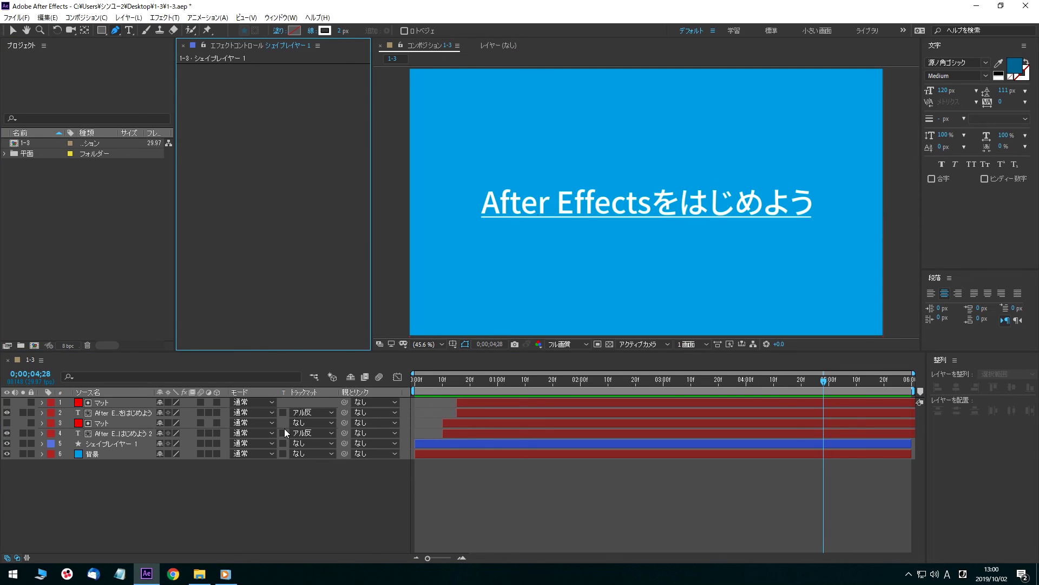
{"action": "left_click", "coordinate": [256, 486]}
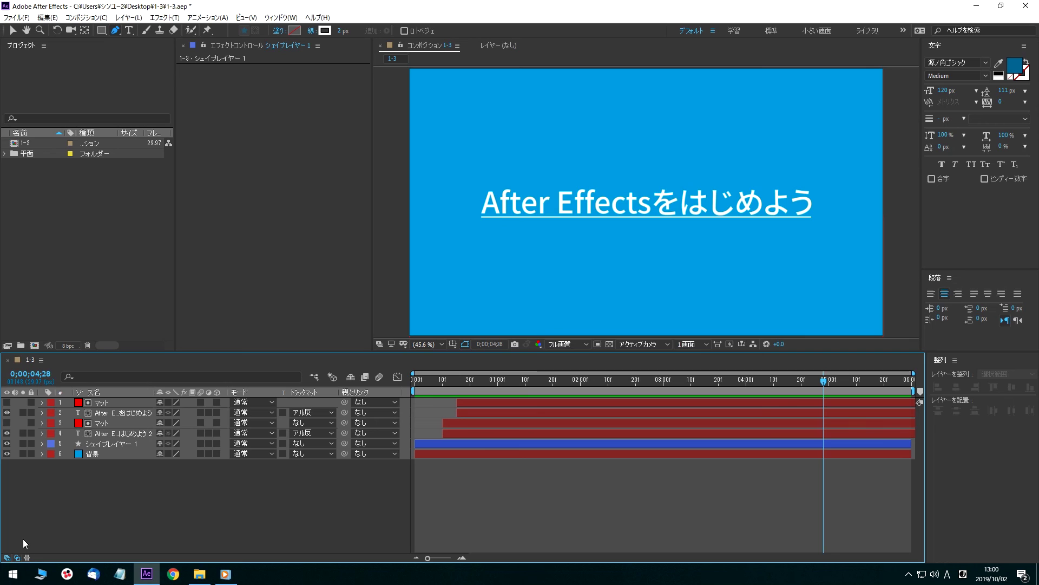
- Send composition 1-3 to the Adobe Media Encoder queue for export
{"action": "left_click", "coordinate": [18, 19]}
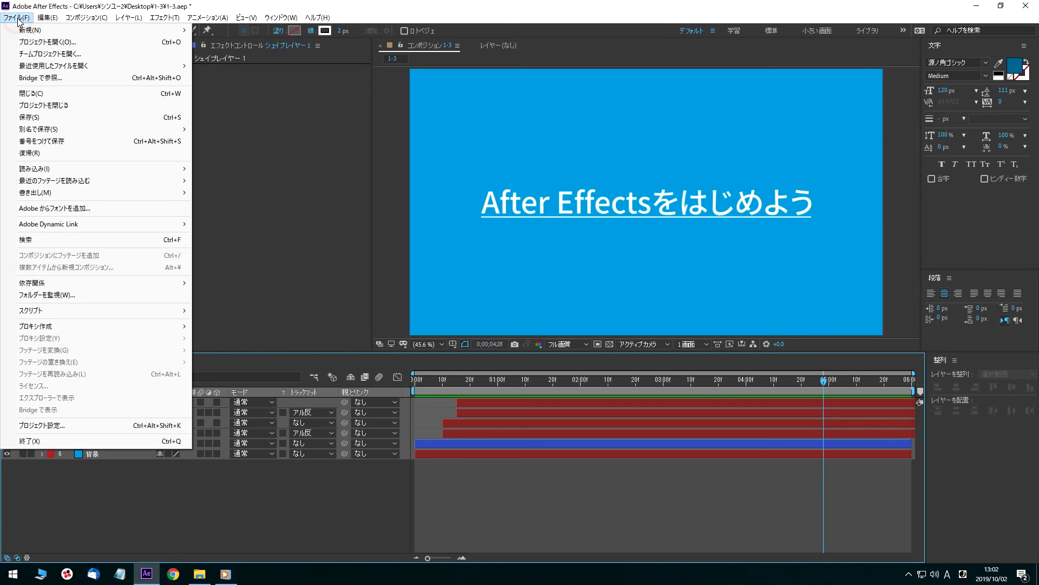
{"action": "mouse_move", "coordinate": [183, 194]}
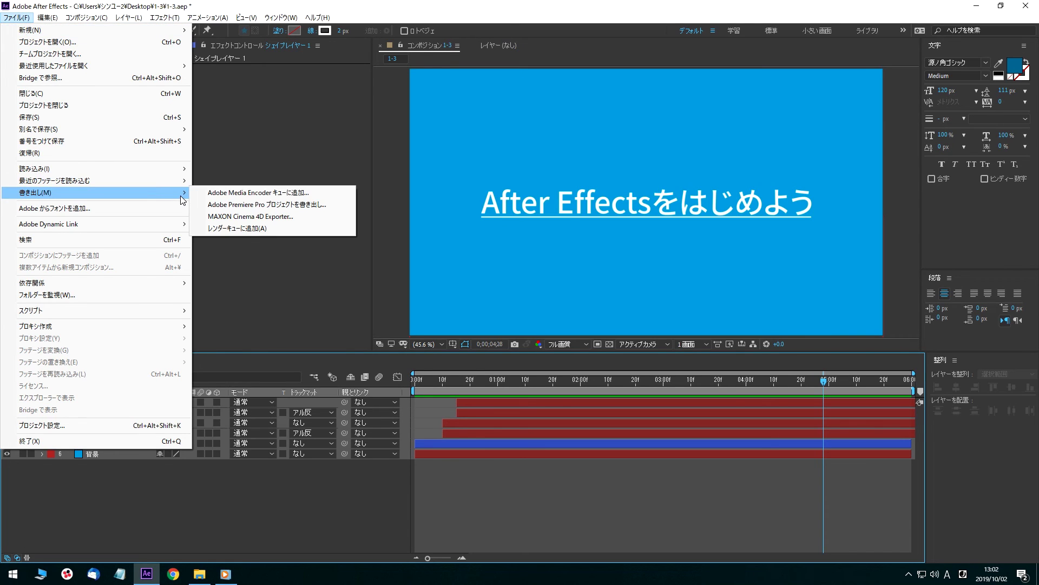
{"action": "left_click", "coordinate": [317, 193]}
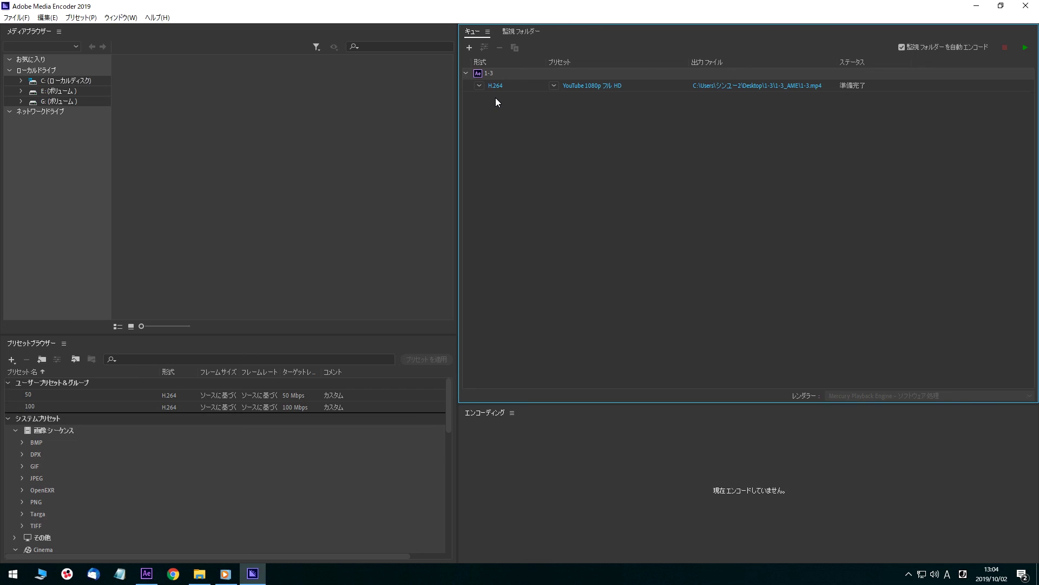
- Configure the queued export as H.264 with the YouTube 1080p フル HD preset, saving it as 1-3.mp4 in the 1-3_AME folder
{"action": "key", "text": "Return"}
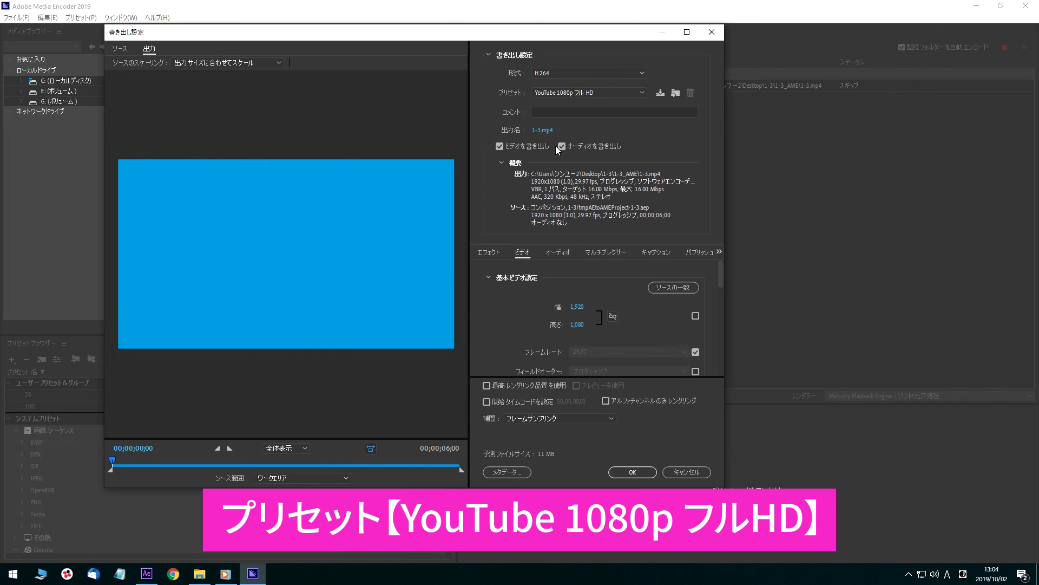
{"action": "left_click", "coordinate": [628, 95]}
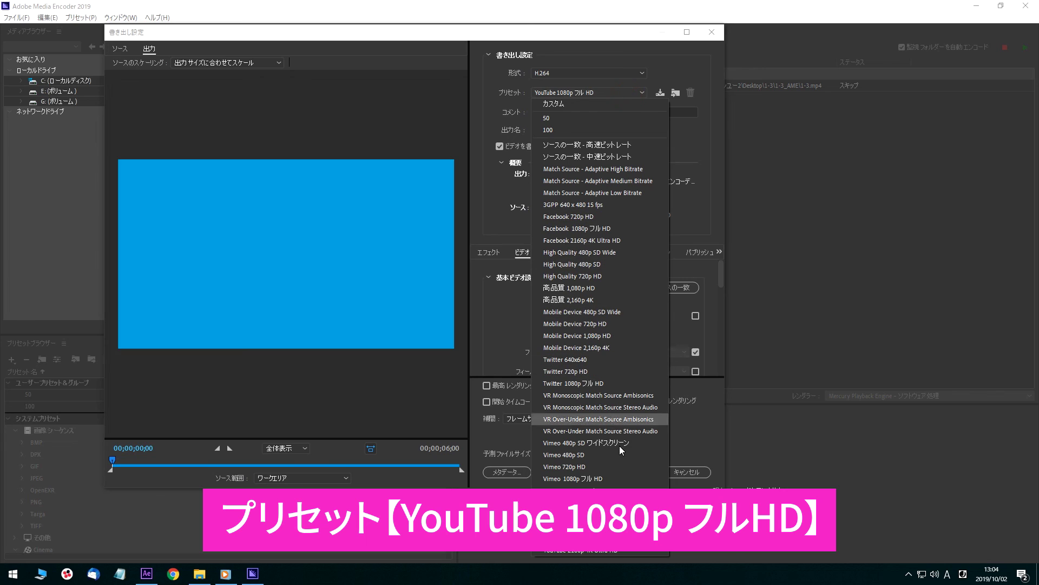
{"action": "left_click", "coordinate": [616, 539]}
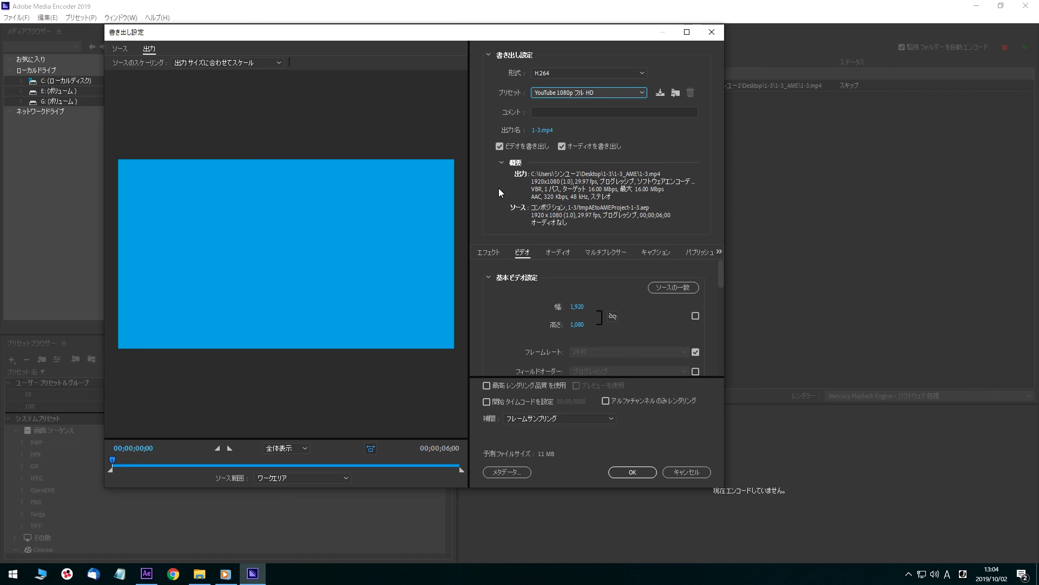
{"action": "left_click", "coordinate": [546, 132]}
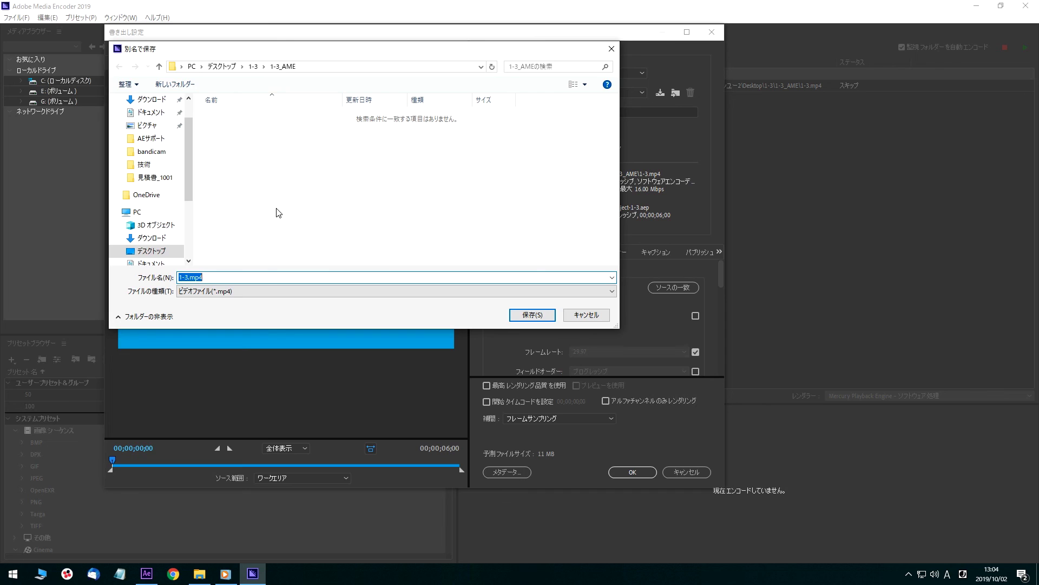
{"action": "left_click", "coordinate": [533, 316]}
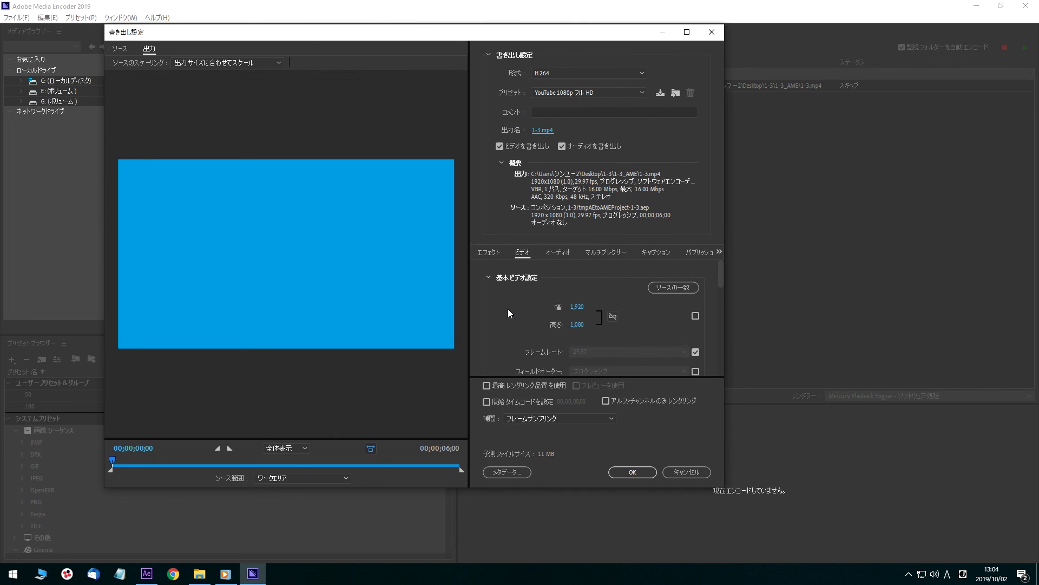
{"action": "left_click", "coordinate": [638, 474]}
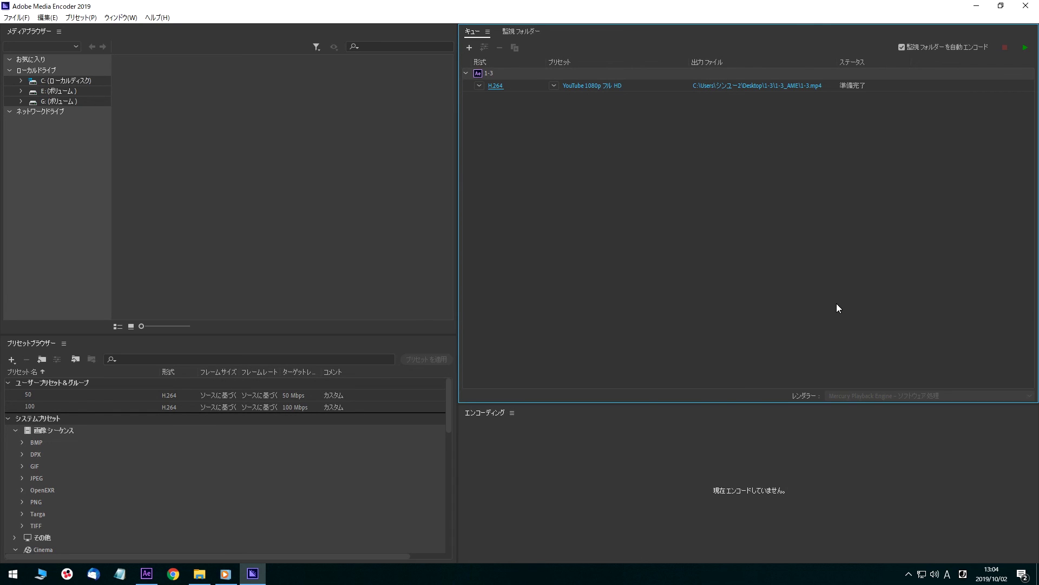
- Encode the queued 1-3 composition and open the output location of 1-3.mp4
{"action": "left_click", "coordinate": [1025, 50]}
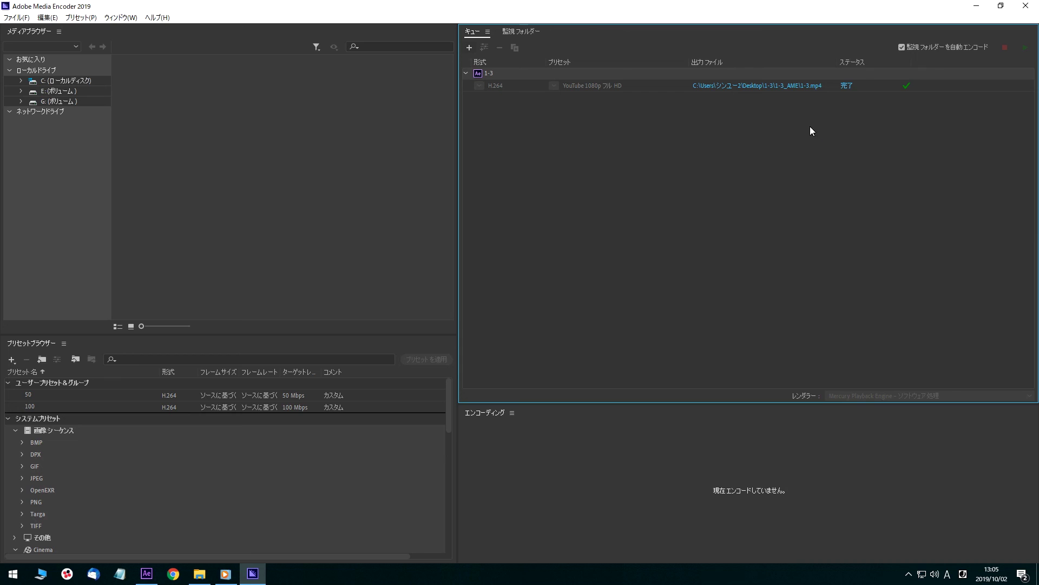
{"action": "left_click", "coordinate": [731, 90]}
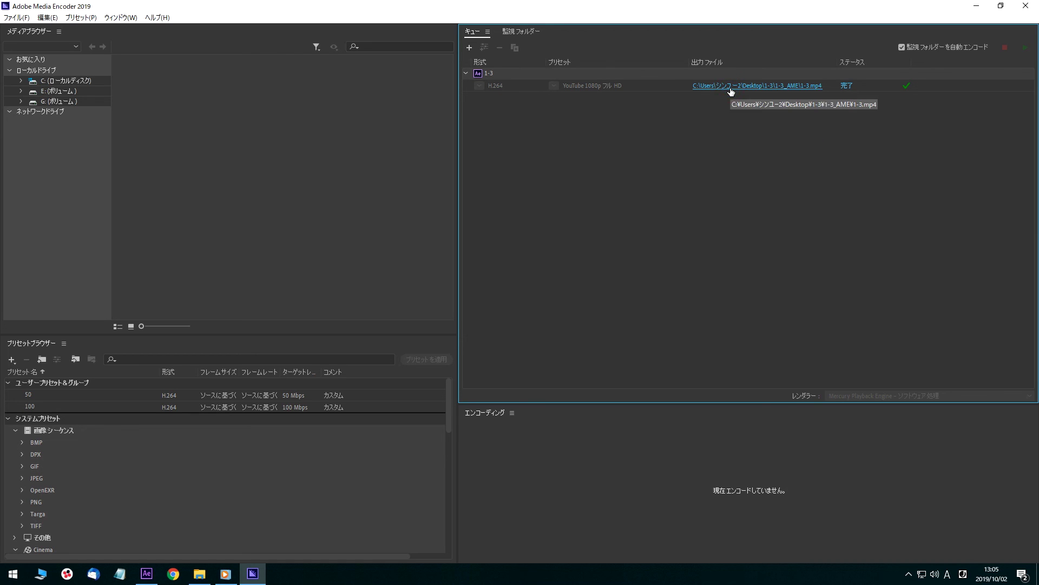